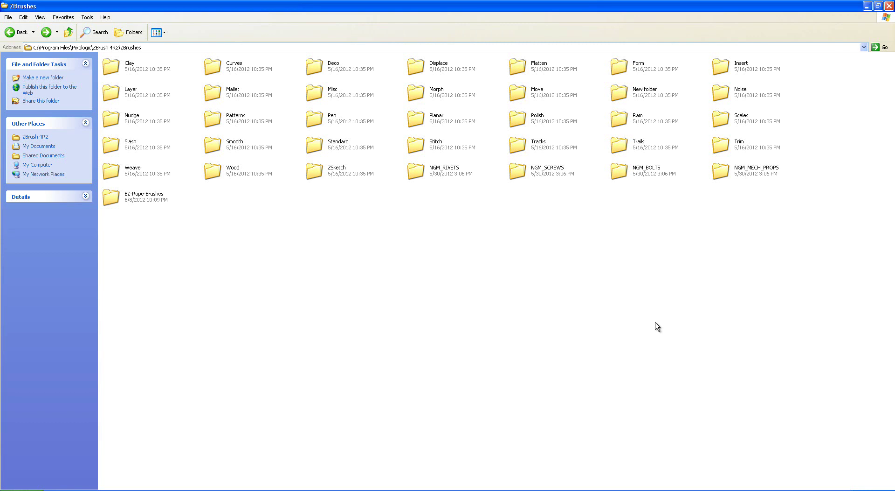
Check the EZ-Rope-Brushes folder's eight ZBP brushes in ZBrush 4R2\ZBrushes, then return to ZBrush
click(133, 195)
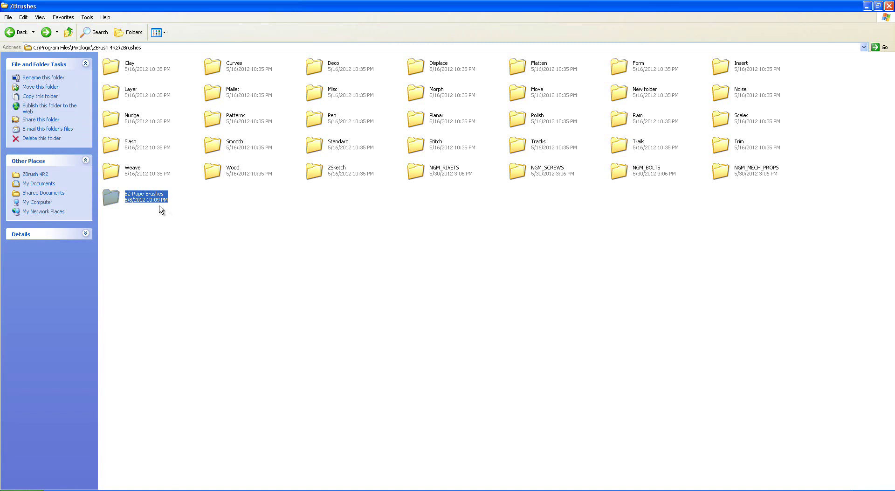
click(96, 47)
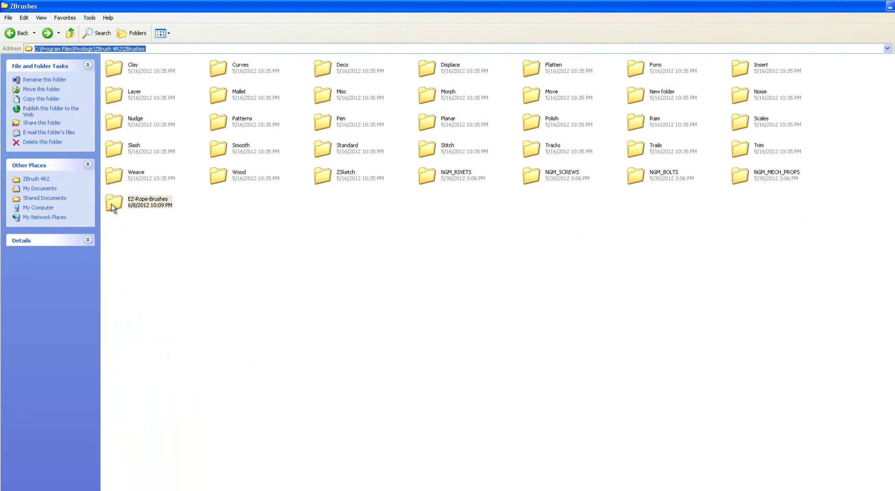
click(257, 474)
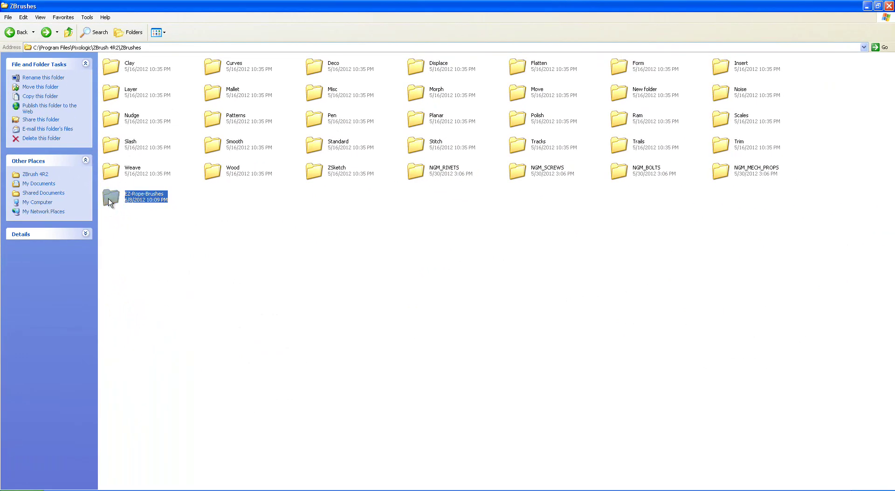
double_click(110, 201)
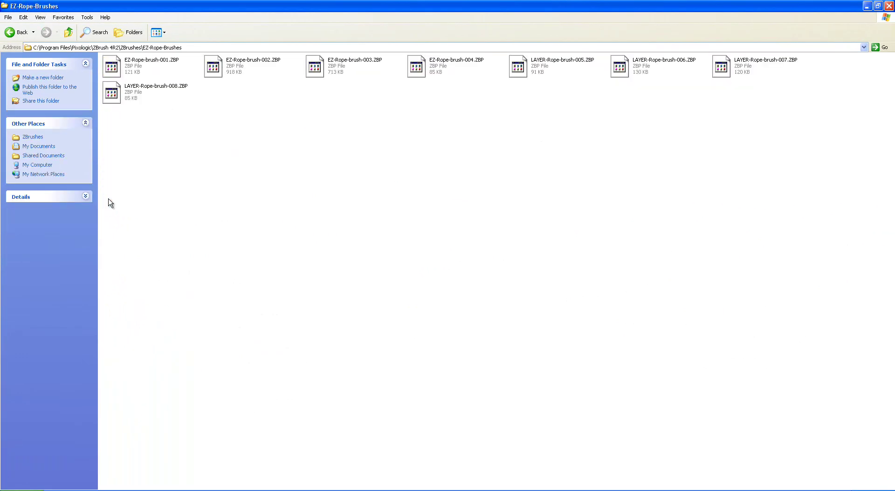
click(6, 31)
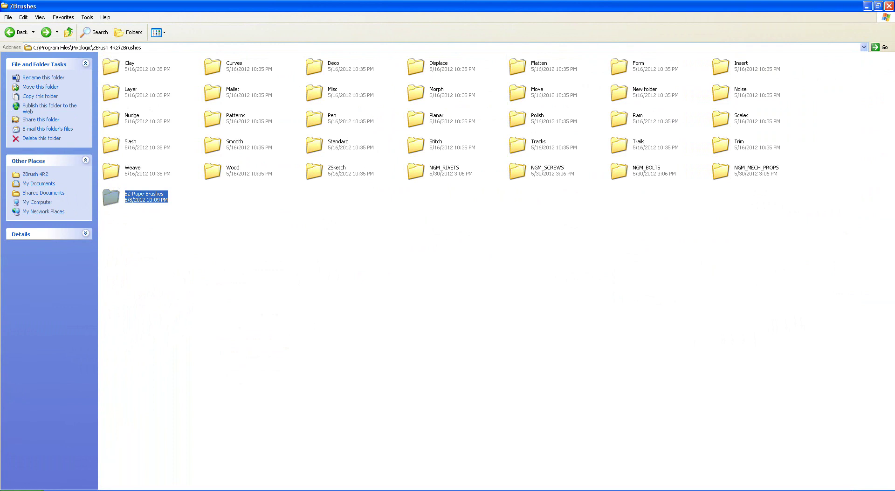
key(alt+Tab)
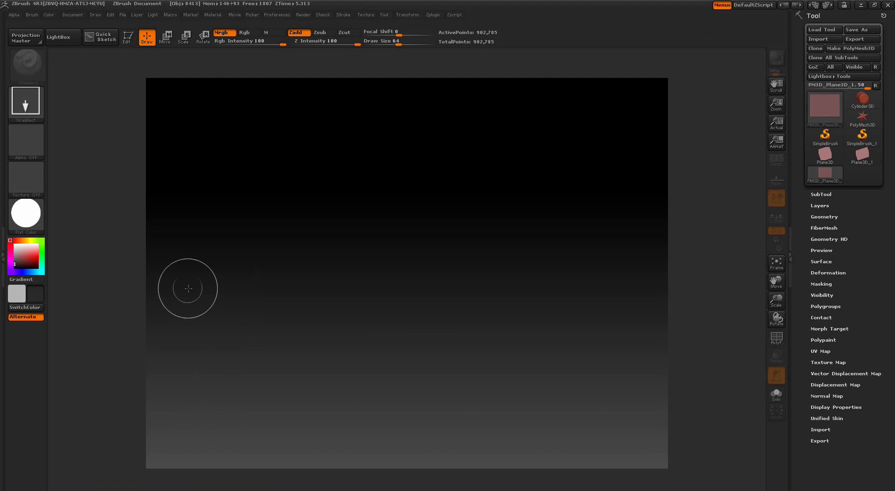
click(57, 40)
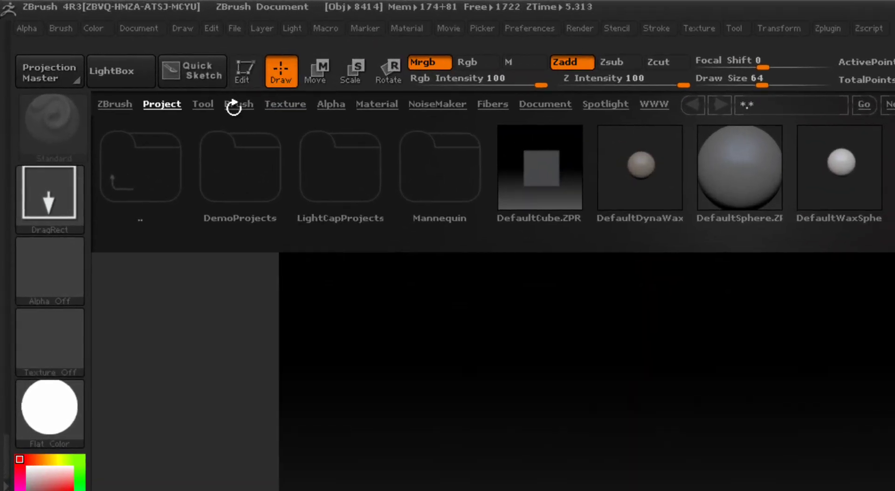
click(123, 55)
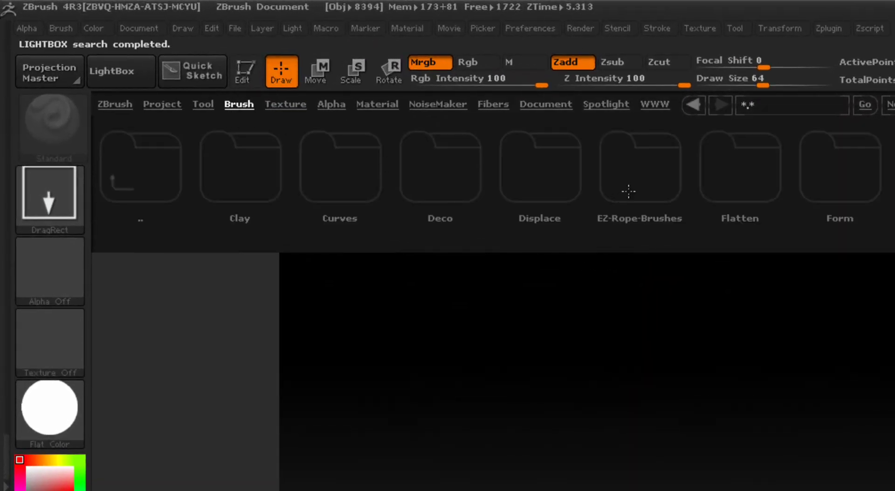
double_click(644, 175)
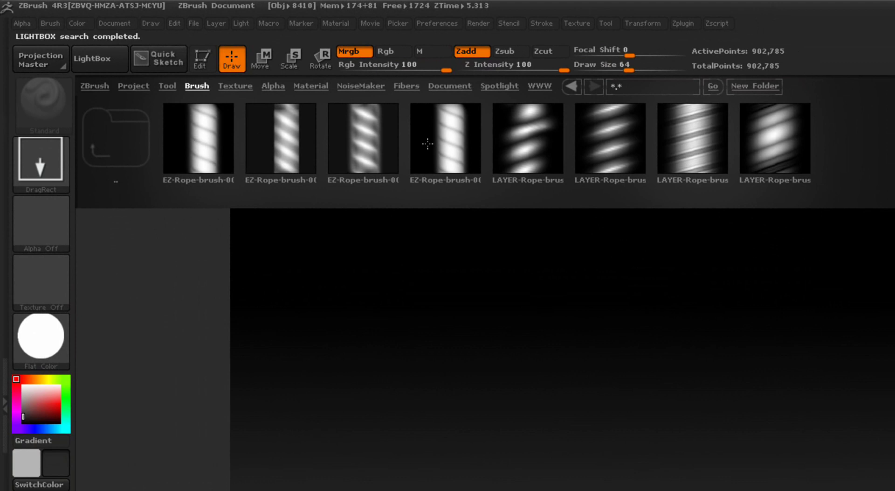
click(111, 64)
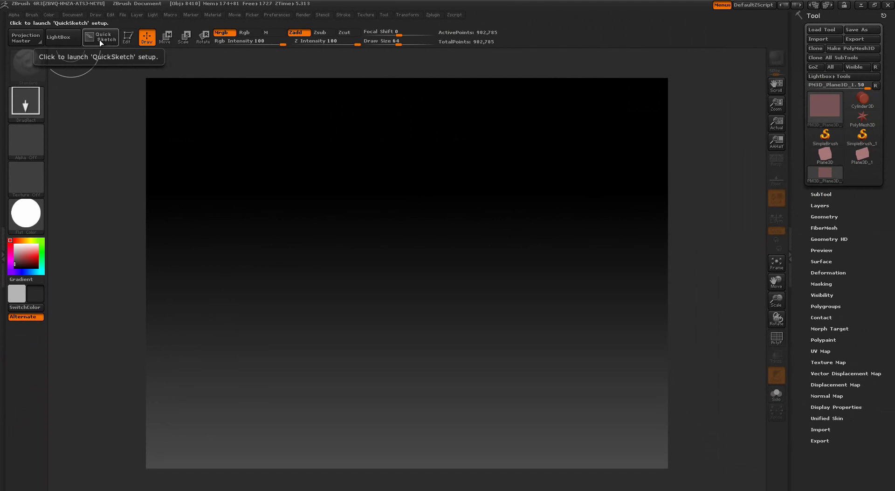
Create a QuickSketch plane and shade it with BasicMaterial2 instead of Flat Color
click(102, 40)
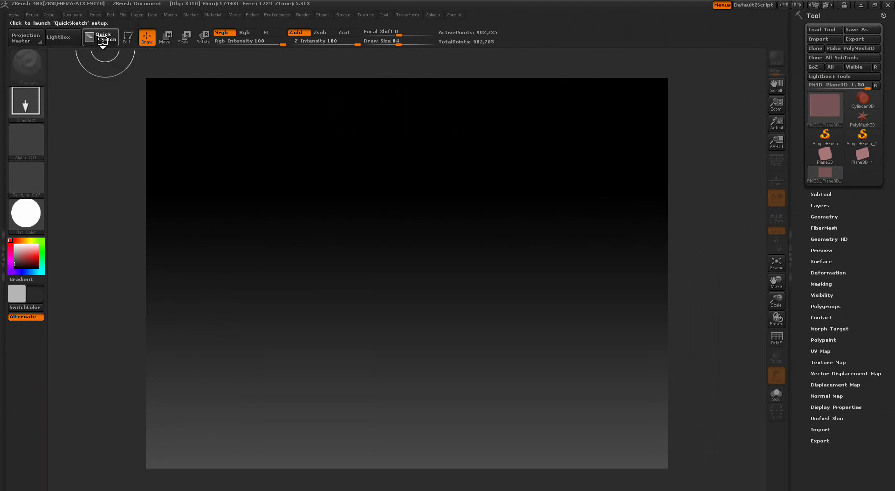
click(103, 40)
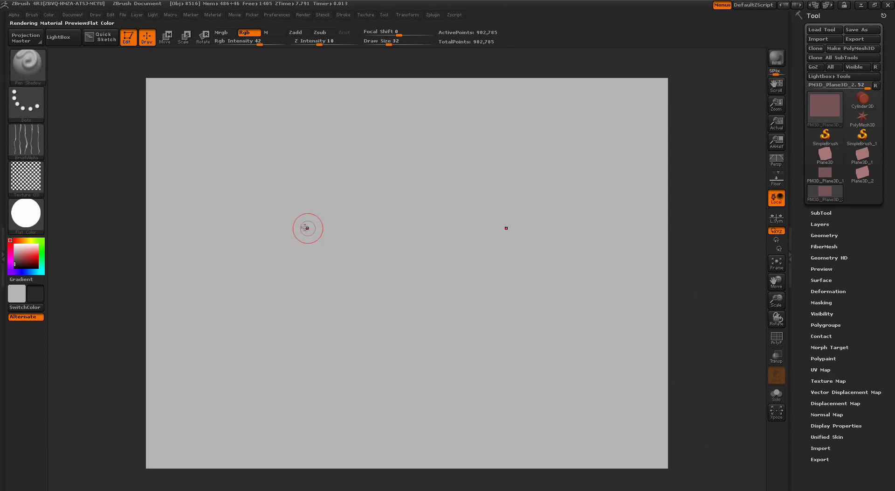
mouse_move(29, 214)
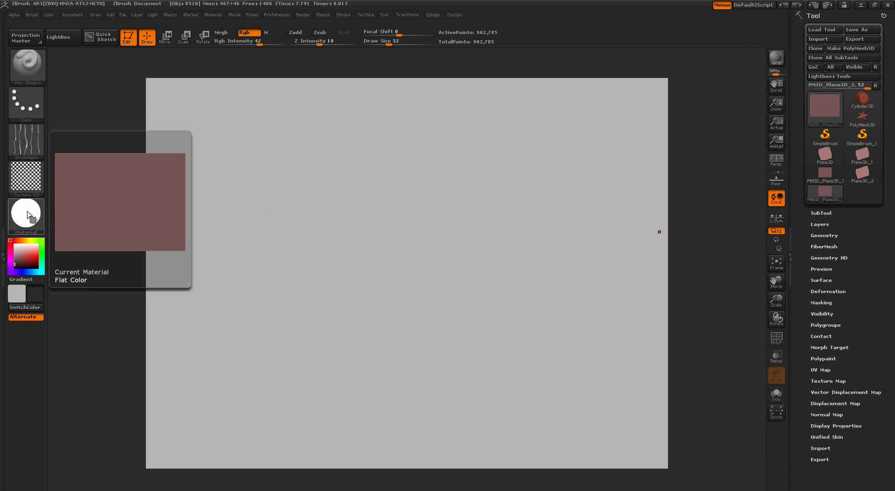
click(30, 214)
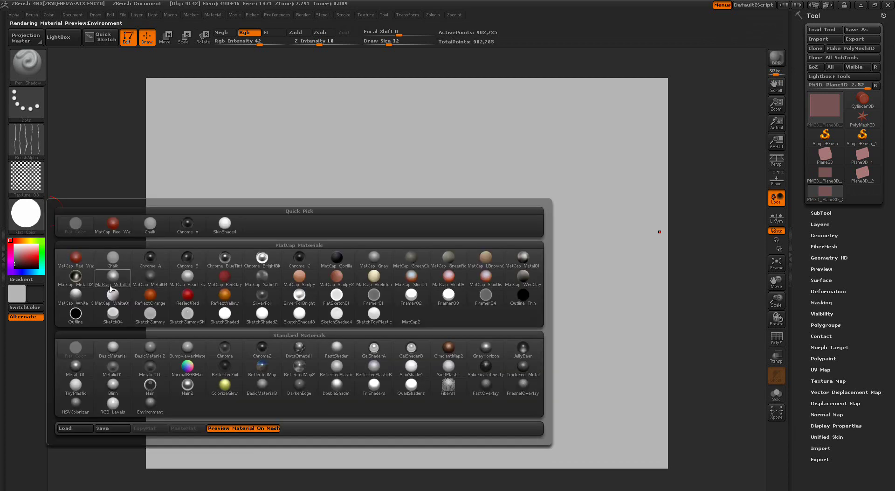
click(156, 349)
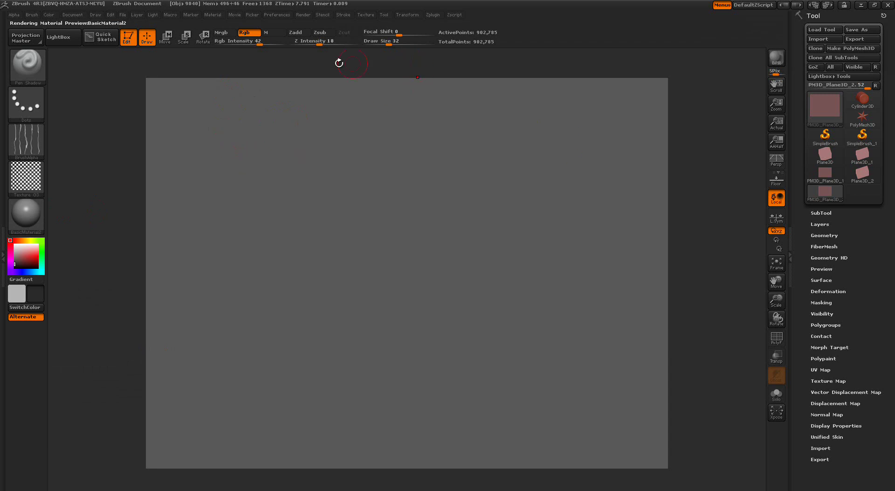
Load EZ-Rope-brush-001 from LightBox and enlarge its Draw Size for a vertical rope
click(69, 36)
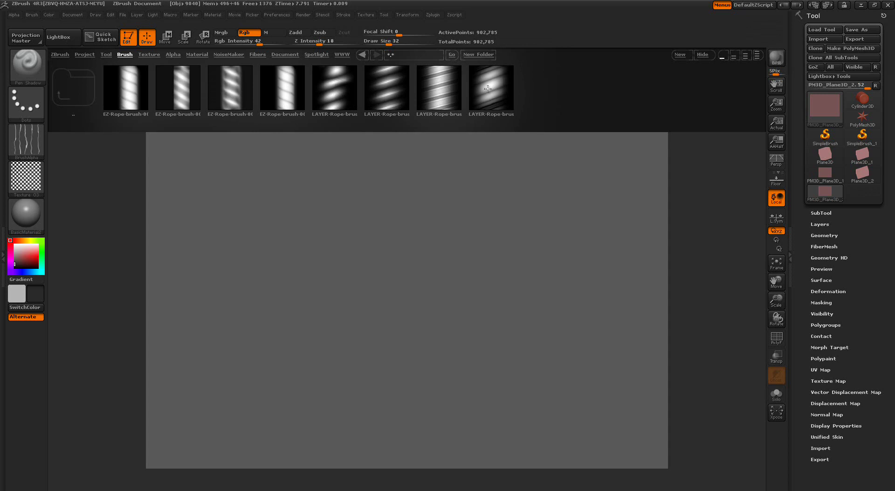
click(127, 81)
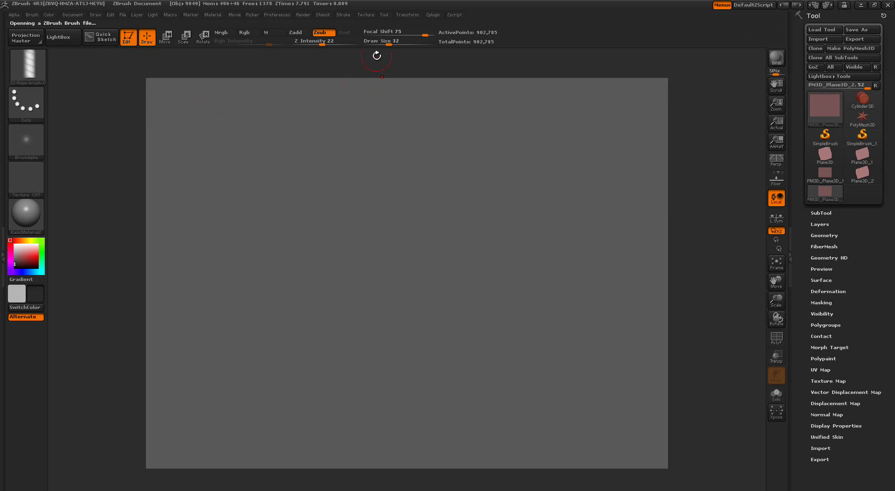
drag(389, 42, 406, 41)
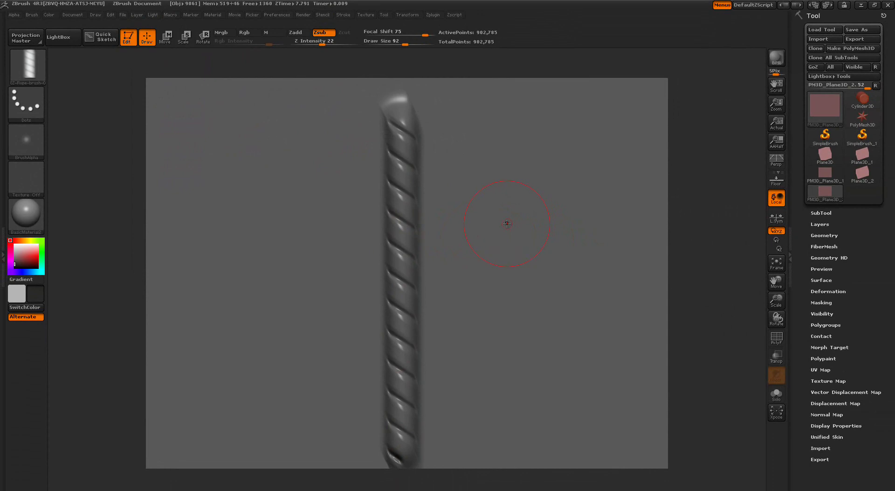
Undo the first rope and load a different EZ-Rope brush from LightBox
key(ctrl)
key(ctrl+z)
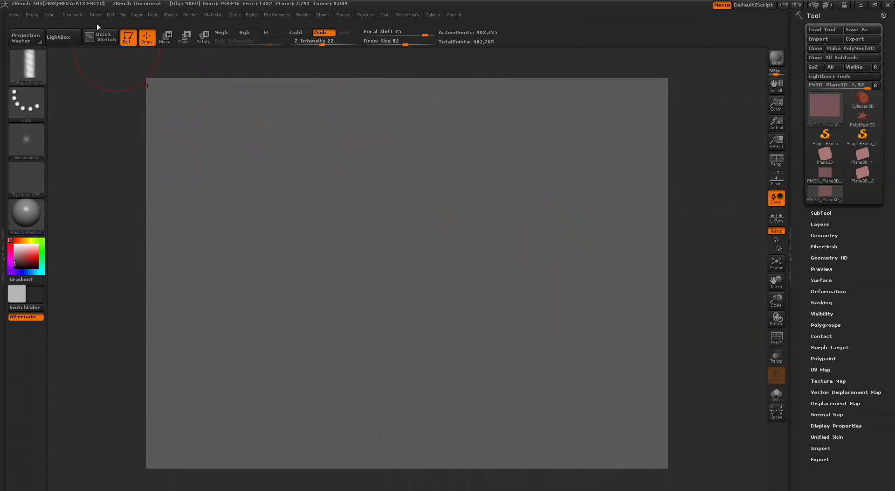
click(70, 37)
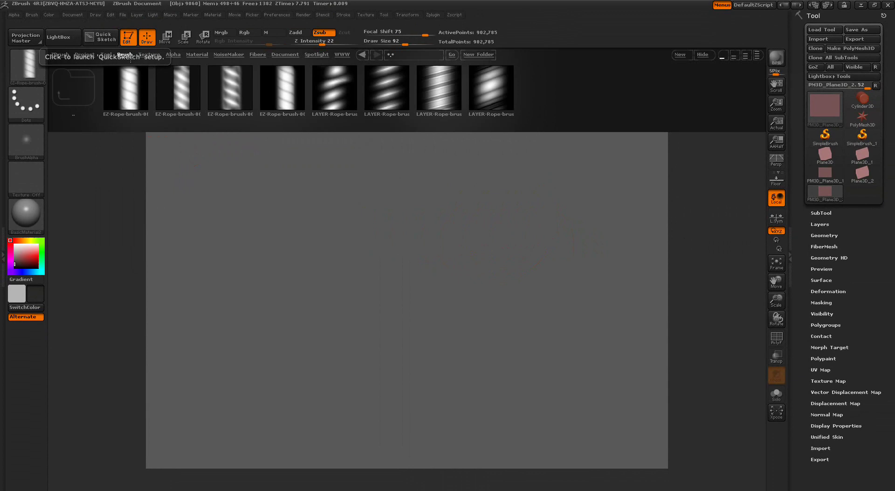
double_click(179, 93)
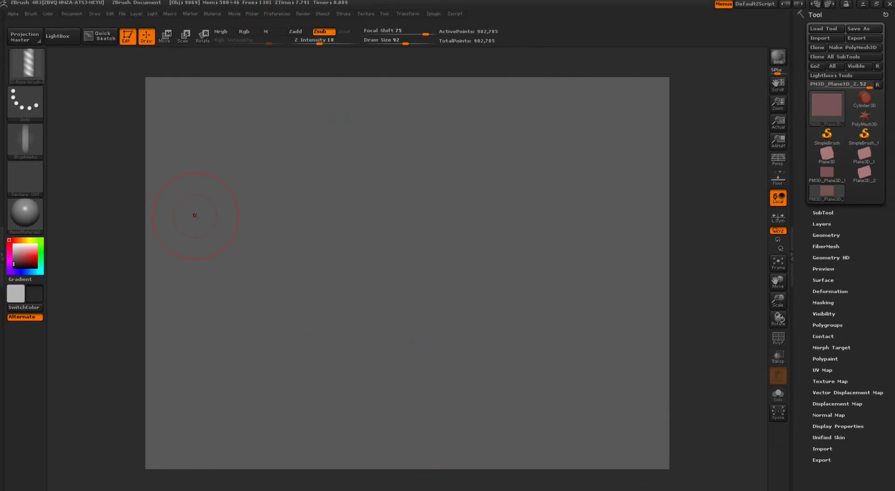
Load the third EZ-Rope brush, try a rope stroke, and undo it
click(59, 38)
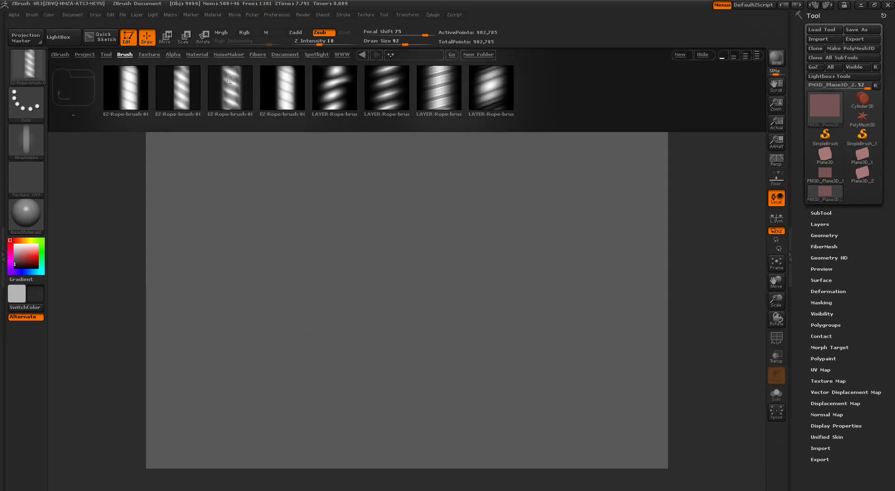
double_click(231, 80)
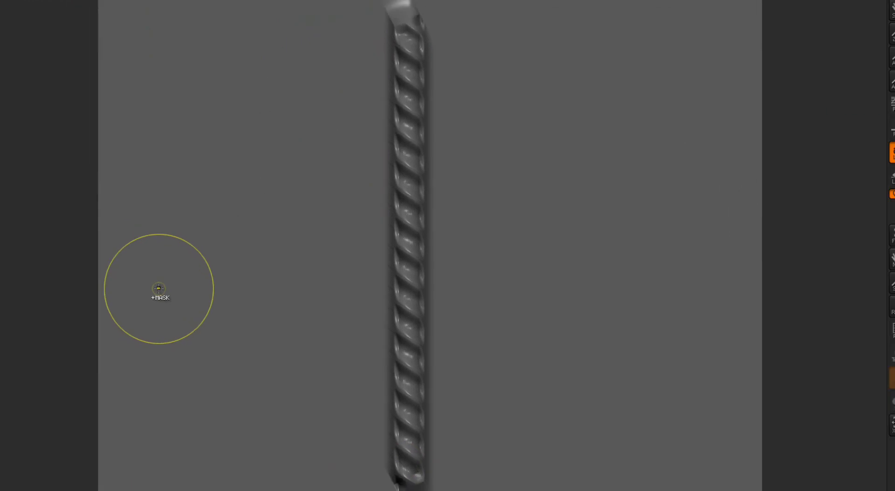
key(ctrl+z)
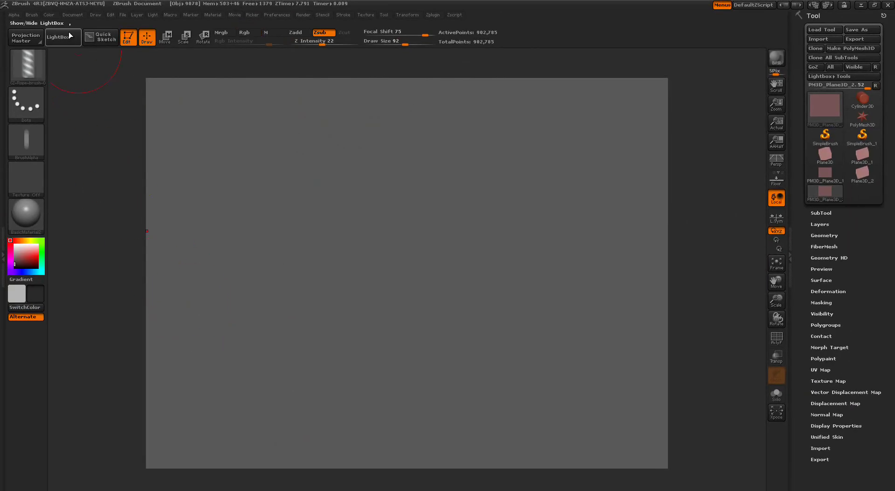
Test EZ-Rope-brush-004 with a vertical rope down the plane, then undo it
click(70, 35)
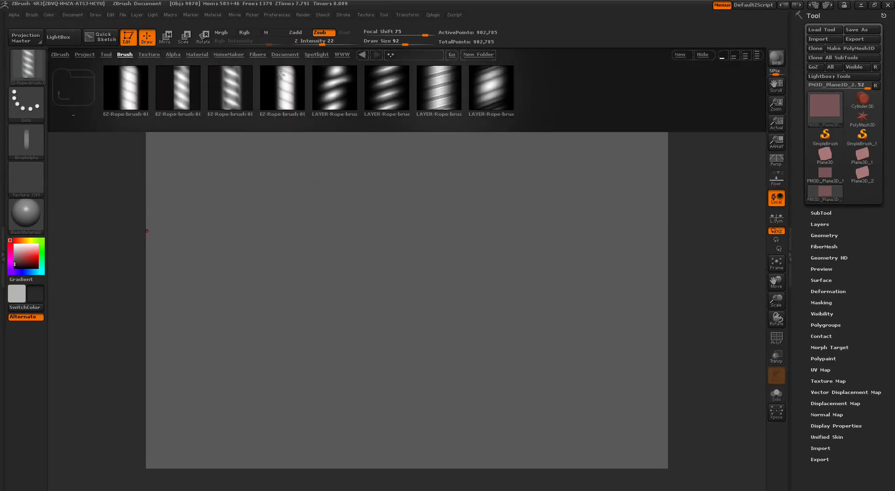
double_click(281, 75)
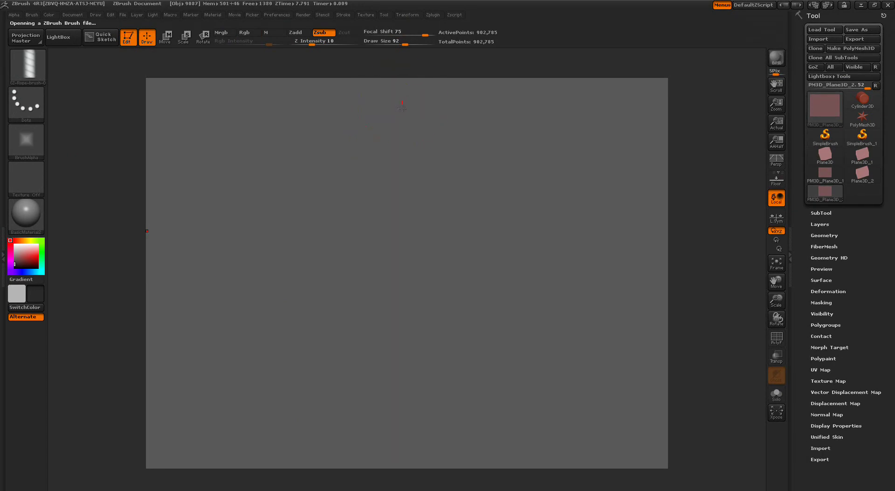
drag(402, 107, 402, 454)
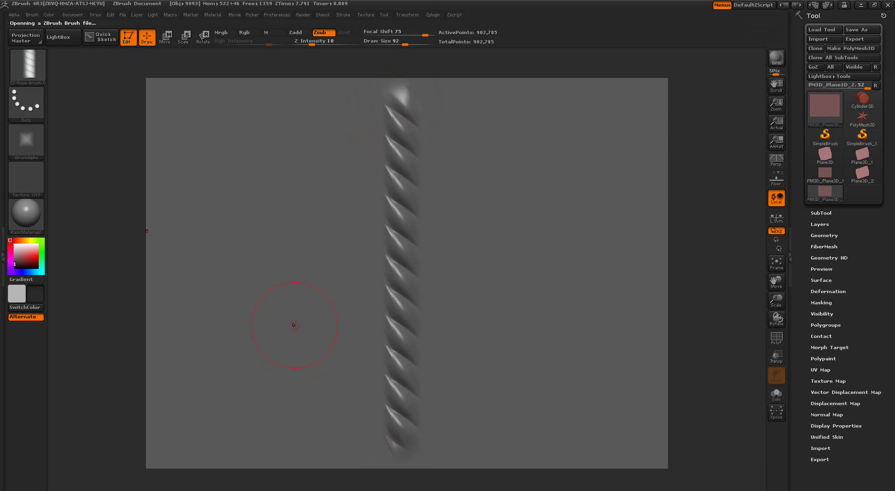
key(ctrl+z)
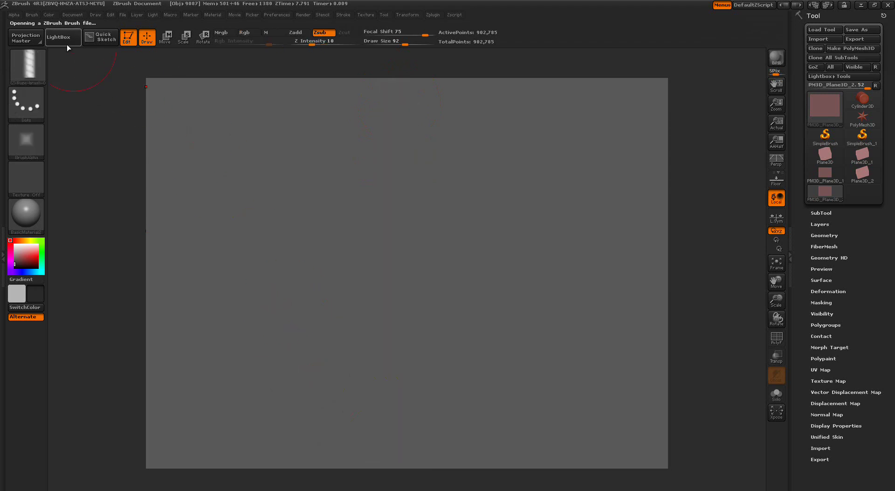
click(60, 40)
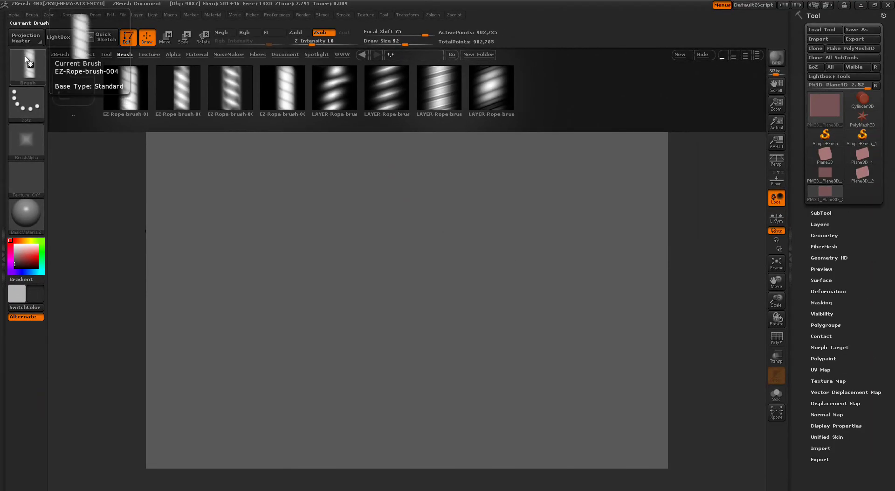
Select the Layer brush from the Brush palette's L-filtered list
click(24, 61)
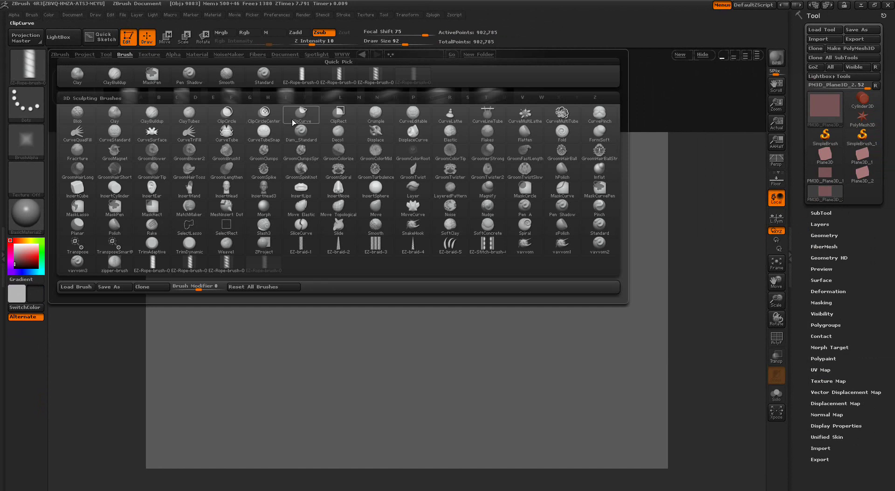
click(340, 98)
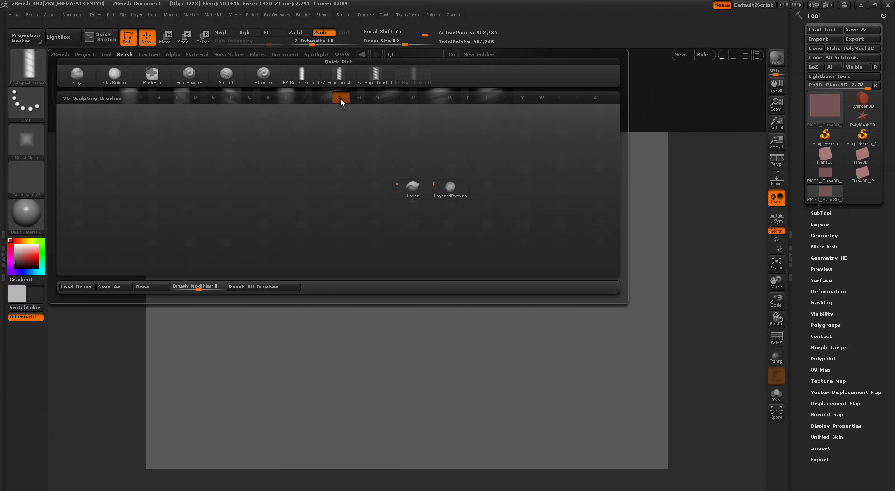
click(413, 187)
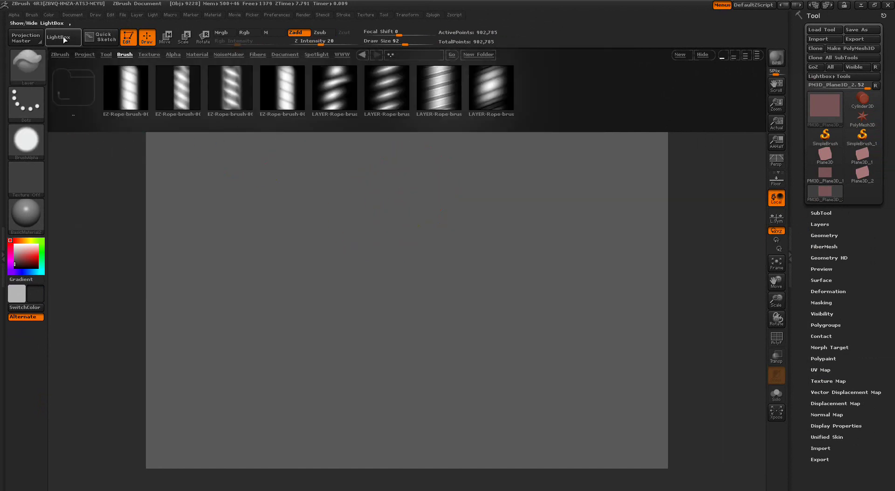
key(comma)
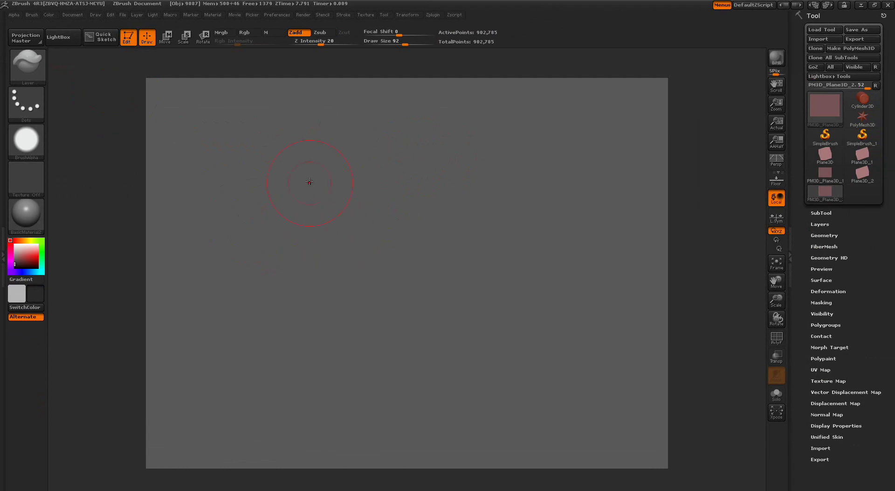
Sketch raised vertical and horizontal Layer-brush strokes, then undo both
drag(284, 121, 289, 383)
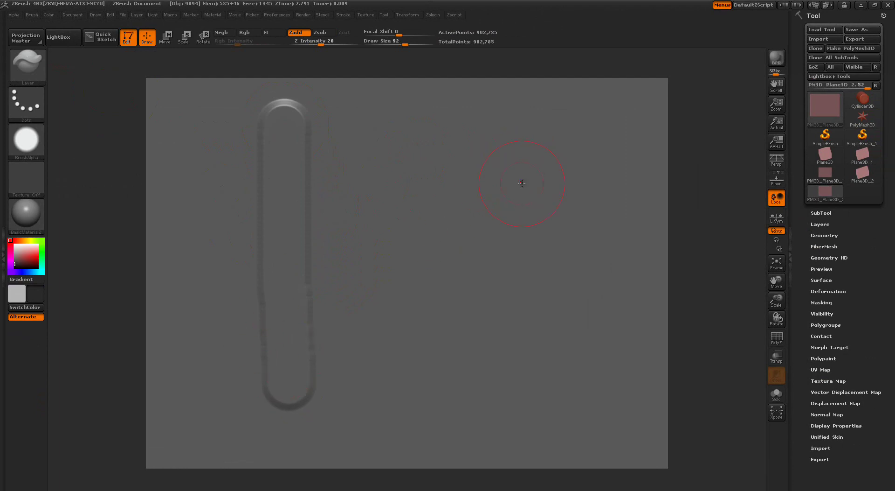
drag(501, 211, 285, 212)
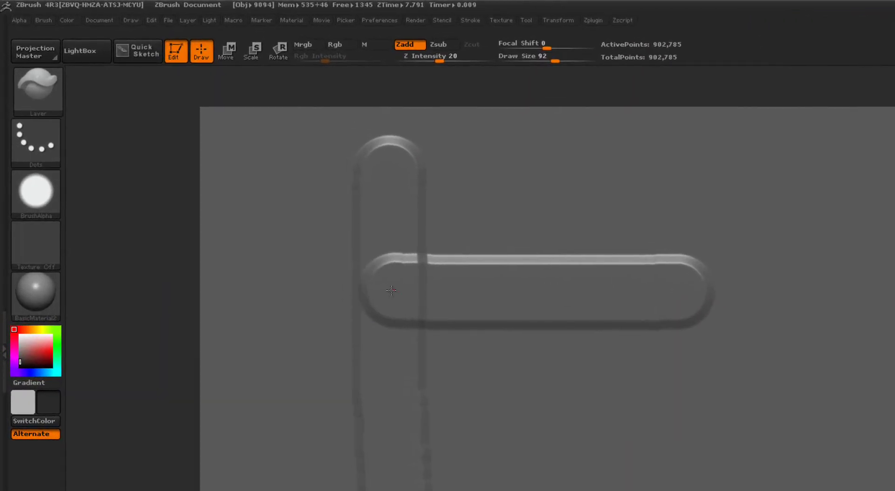
drag(391, 290, 309, 291)
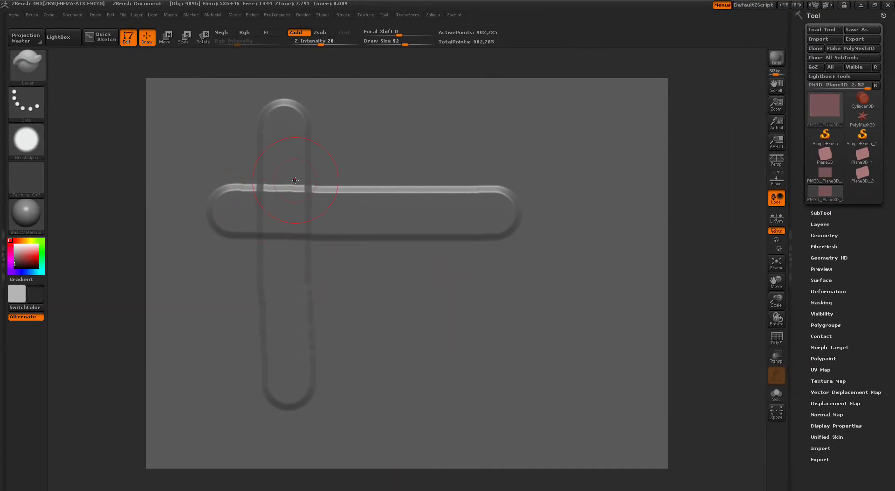
key(ctrl)
key(ctrl+z)
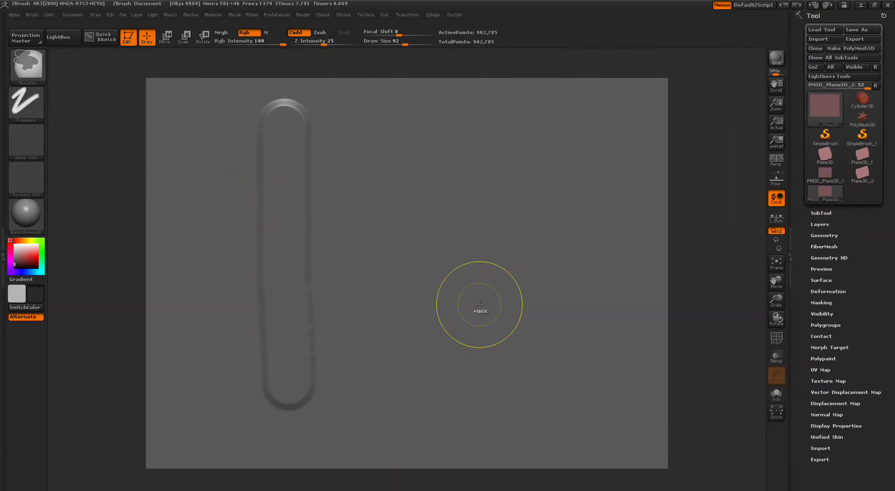
key(ctrl+z)
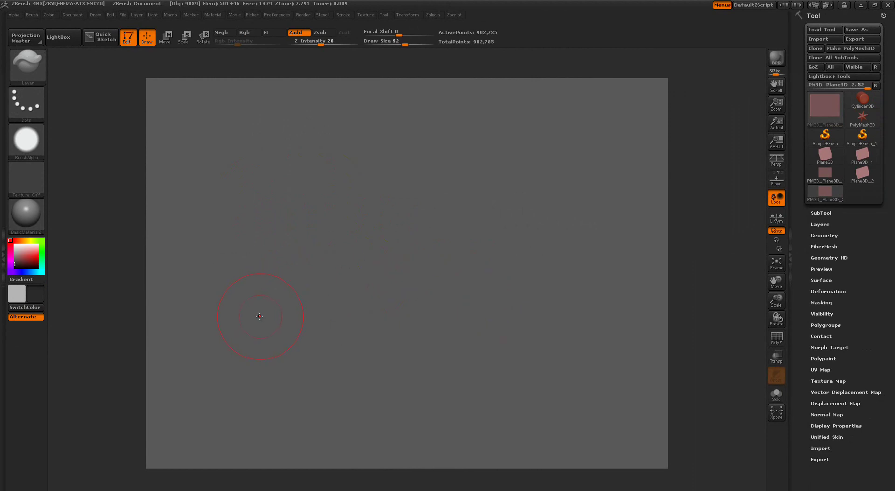
Draw a P-shaped stem and bar with the Layer brush, then undo the bar
mouse_move(265, 356)
mouse_down()
mouse_move(261, 201)
mouse_move(269, 186)
mouse_move(315, 167)
mouse_move(365, 172)
mouse_move(390, 191)
mouse_move(380, 238)
mouse_move(360, 251)
mouse_move(205, 261)
mouse_up()
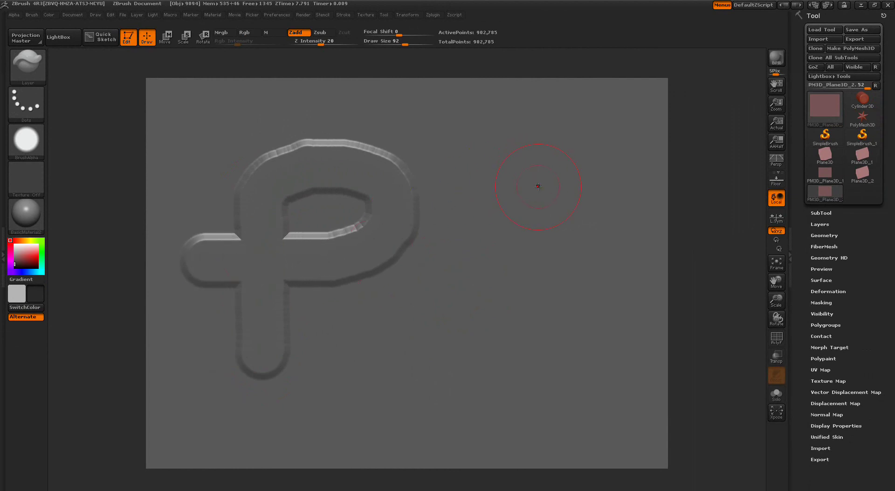
drag(400, 345, 234, 337)
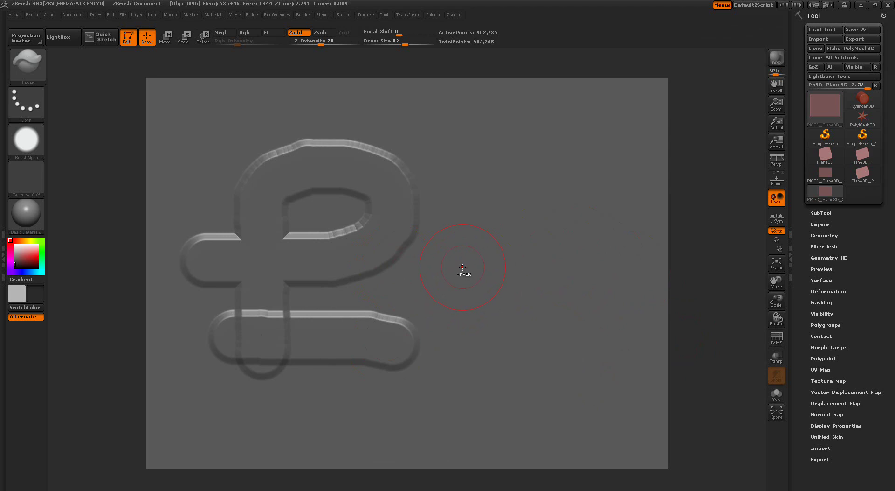
key(ctrl+z)
key(ctrl+z)
key(ctrl+z)
key(ctrl+z)
key(ctrl+z)
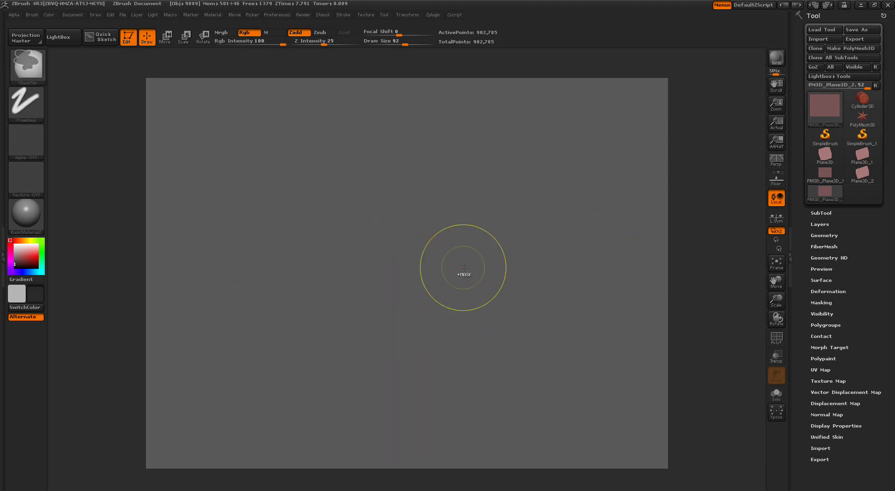
Store the blank plane as a morph target and sculpt a raised capsule cross
click(812, 346)
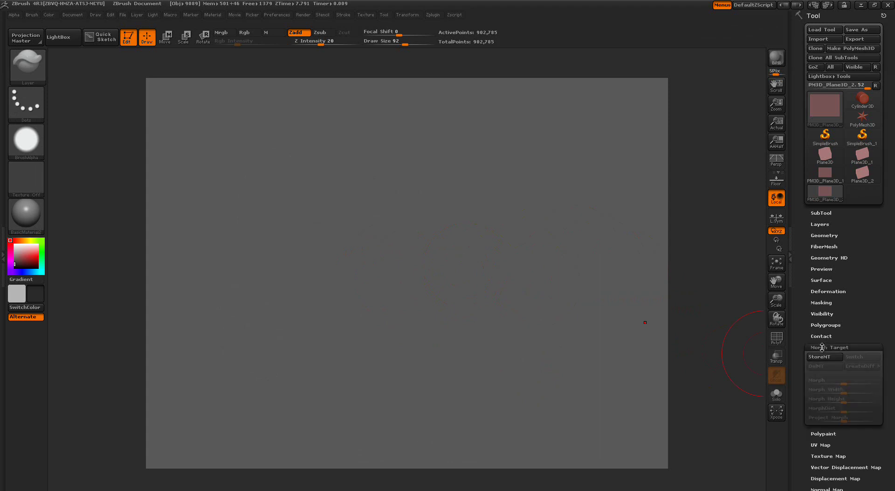
click(821, 357)
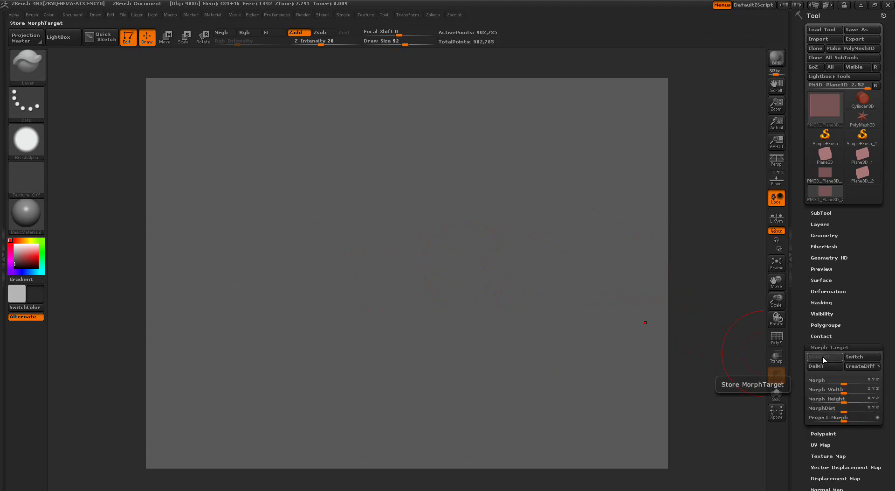
drag(266, 133, 264, 442)
key(shift)
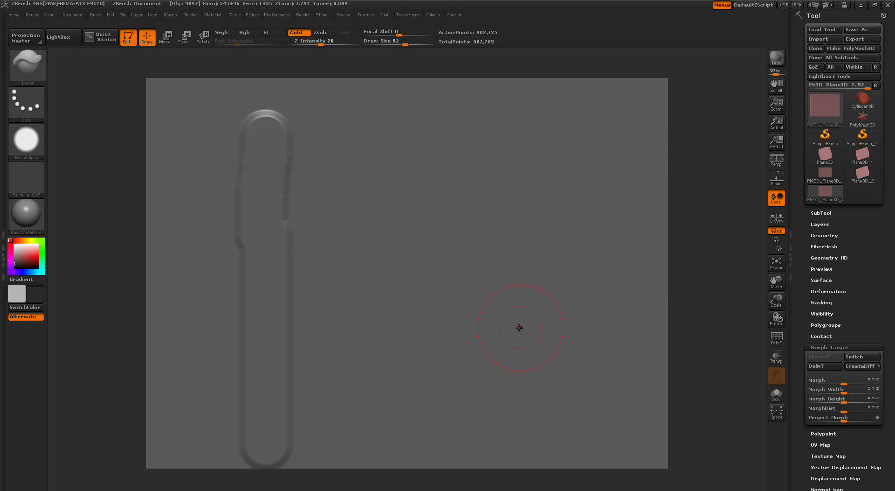
drag(515, 327, 396, 325)
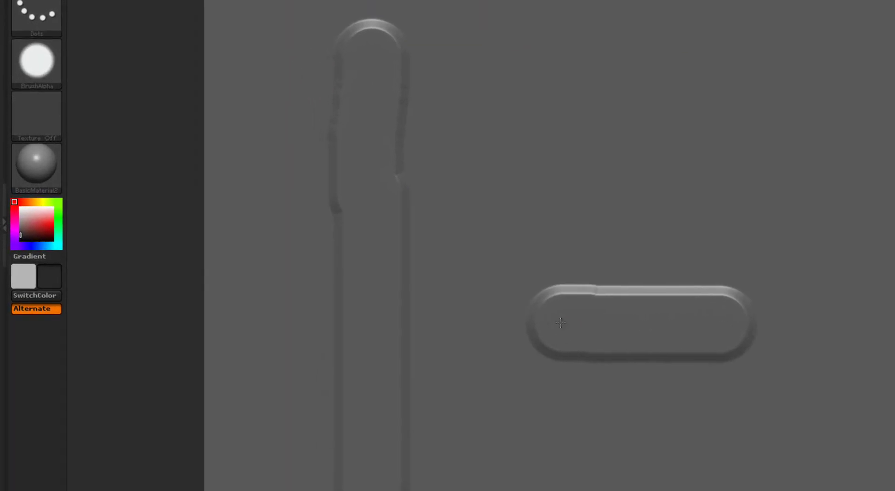
drag(561, 322, 256, 320)
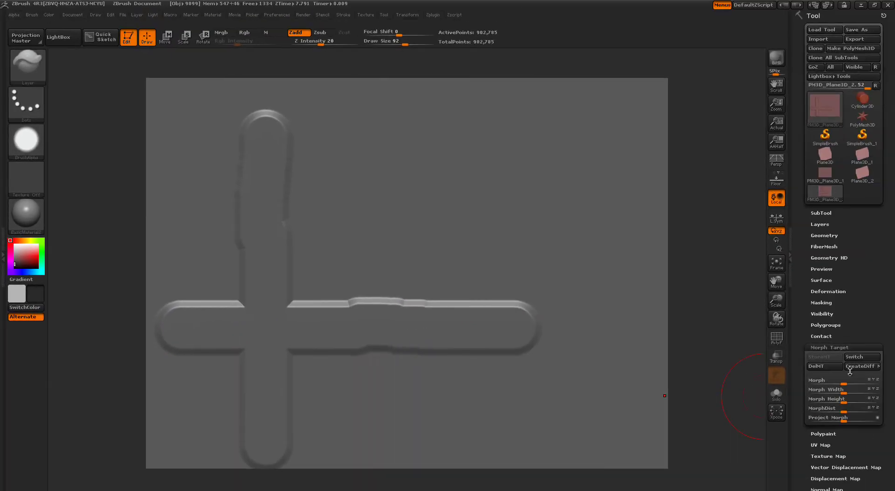
Delete the morph target, sculpt a second cross, then undo all capsule strokes
click(825, 367)
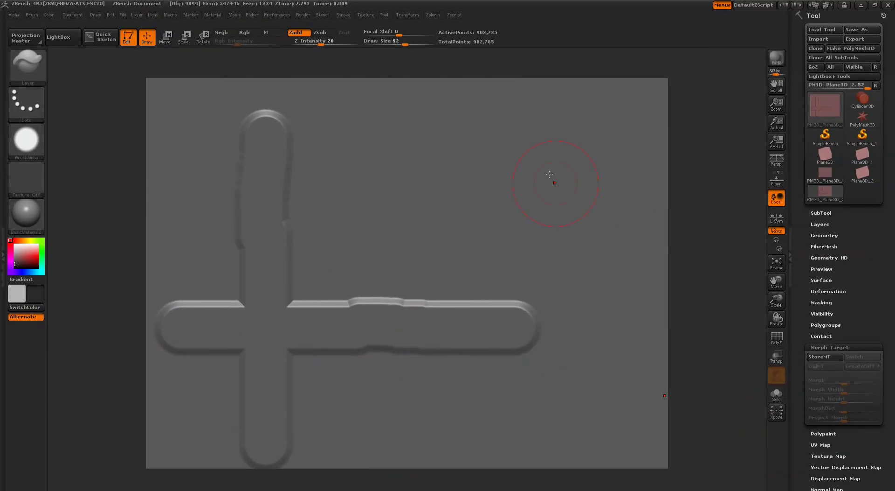
drag(538, 129, 536, 255)
drag(426, 173, 583, 176)
key(ctrl+z)
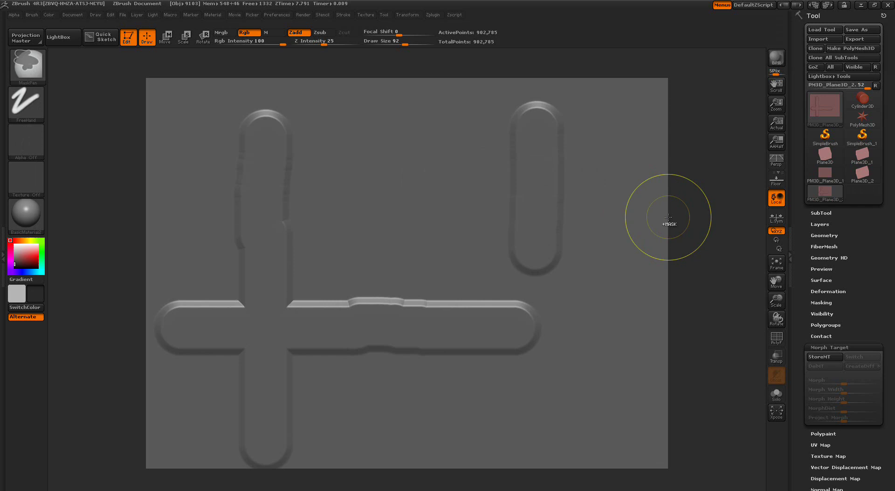
key(ctrl+z)
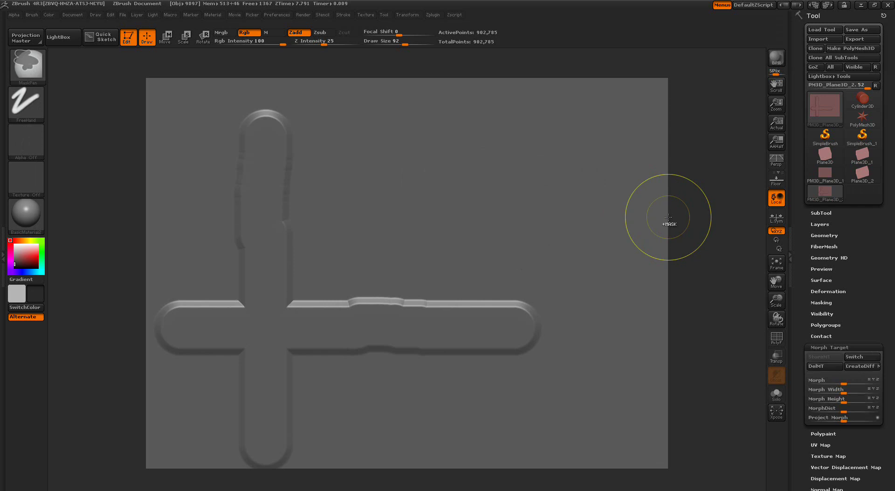
key(ctrl+z)
key(ctrl+z)
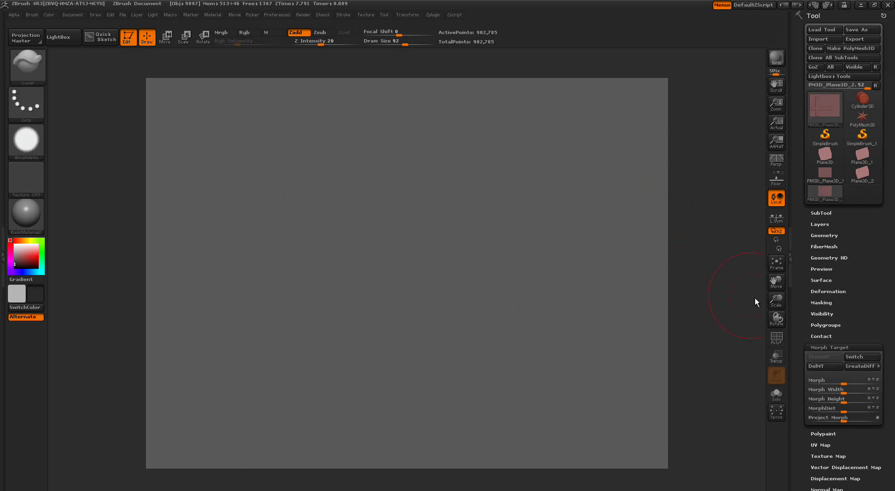
Load a LAYER-Rope brush, try a vertical rope stroke, and undo it
click(826, 363)
click(53, 41)
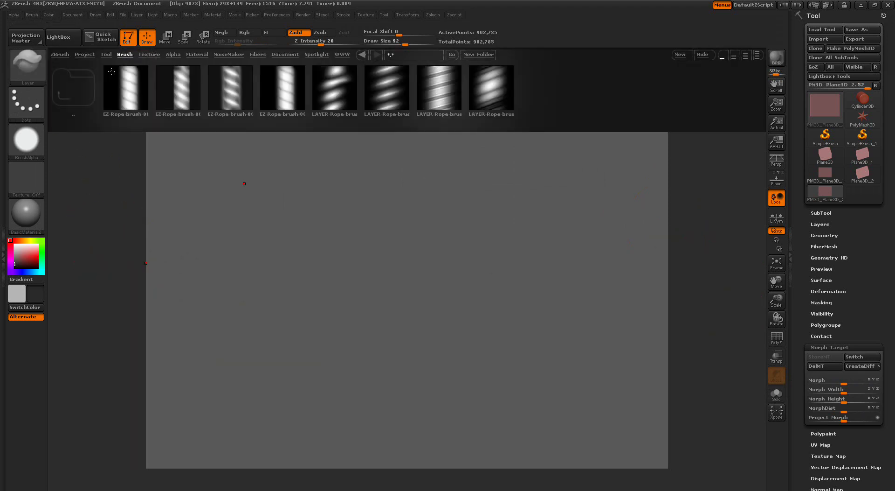
double_click(335, 89)
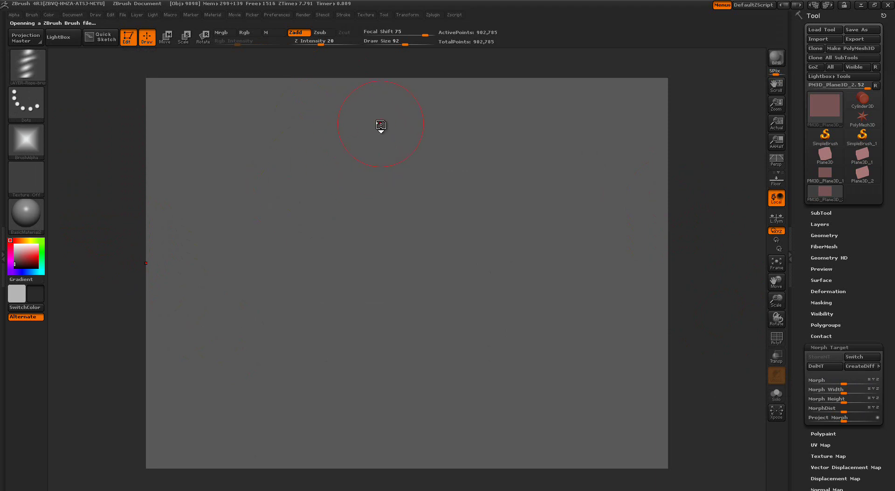
mouse_move(381, 125)
mouse_down()
mouse_move(379, 391)
mouse_move(364, 419)
mouse_up()
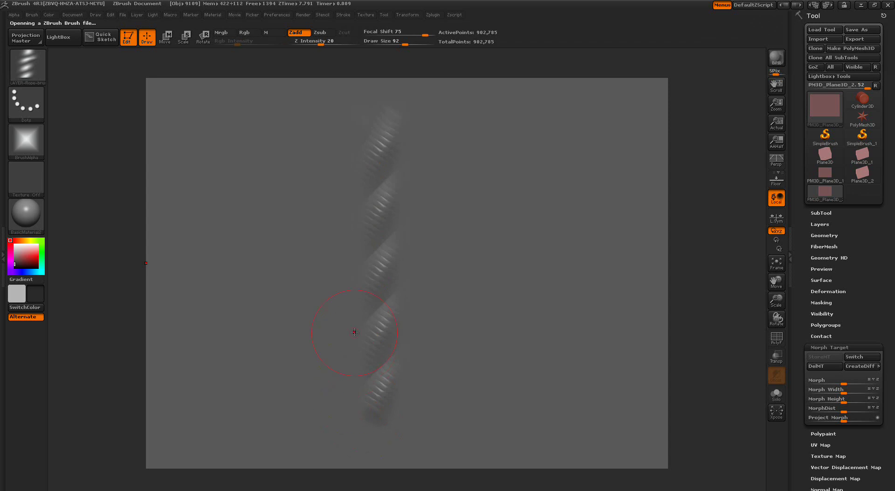
key(ctrl+z)
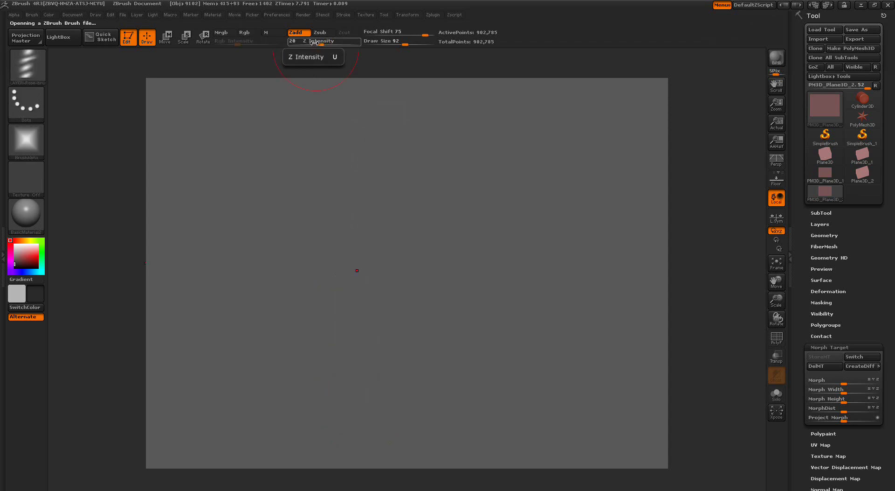
Set Z Intensity to 45 and undo the trial rope cross
drag(315, 42, 336, 42)
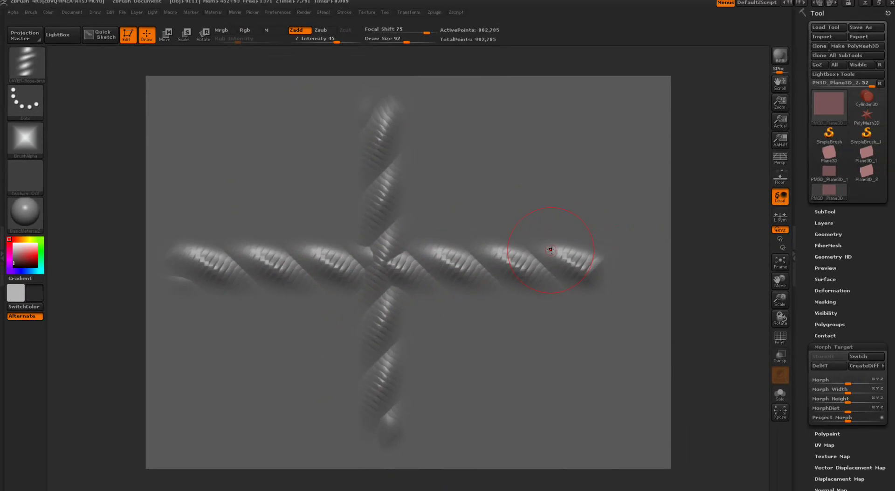
key(ctrl)
key(ctrl+z)
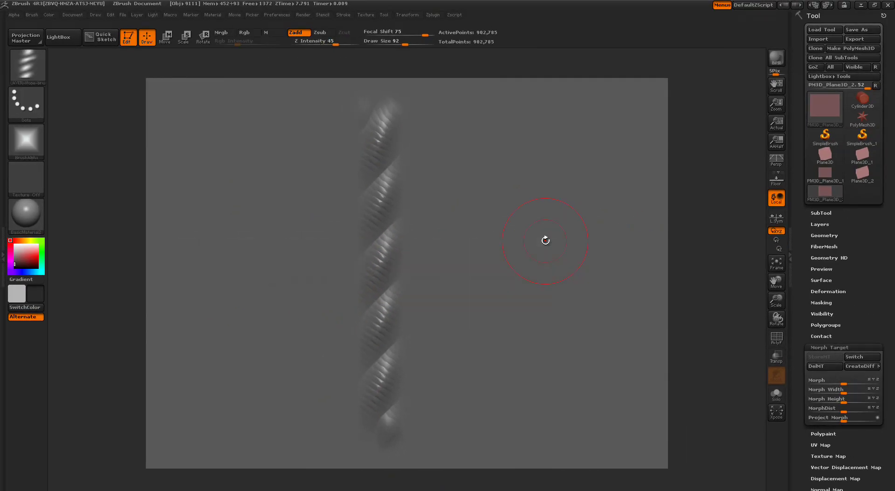
key(ctrl)
key(ctrl+z)
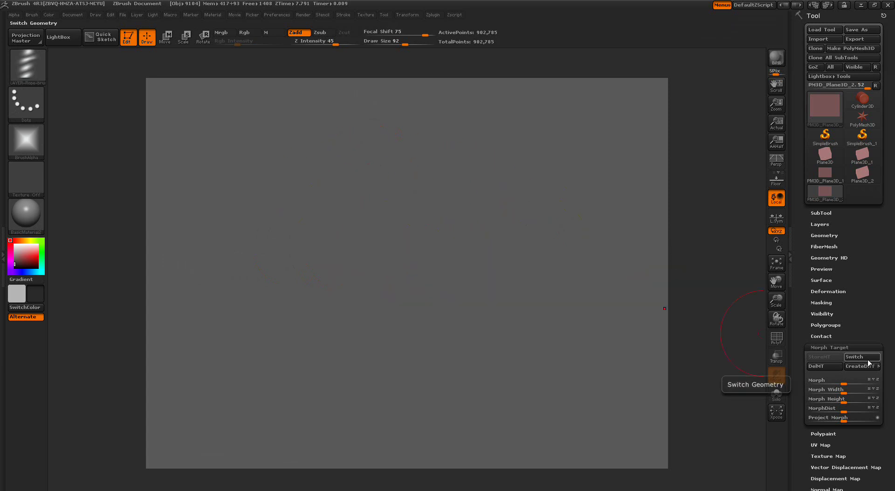
Load a different LAYER-Rope brush at Z Intensity 38, test a rope, and undo it
click(64, 38)
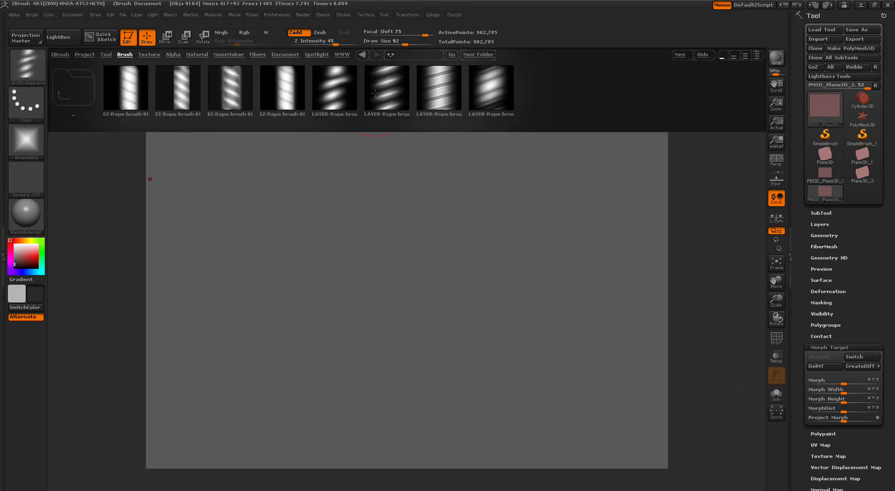
double_click(387, 89)
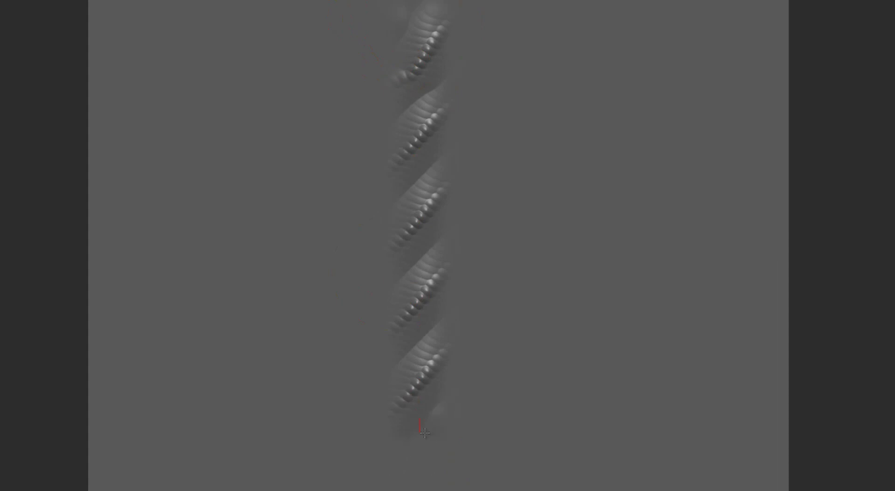
key(ctrl)
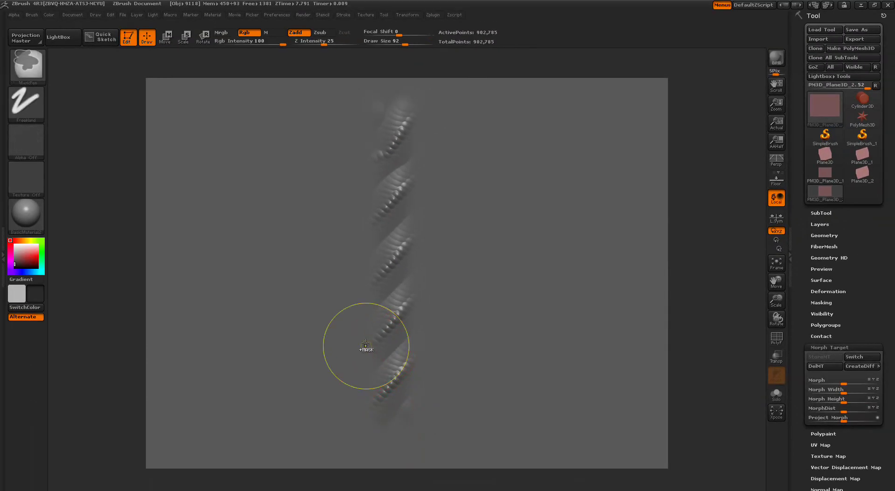
key(ctrl+z)
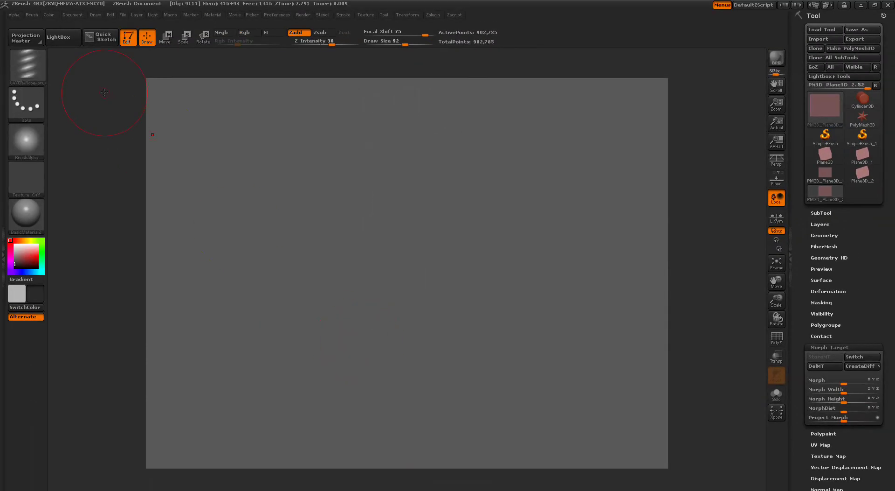
Load another LAYER-Rope brush, sculpt a rope-weave pattern at Z Intensity 20, then clear it
click(65, 42)
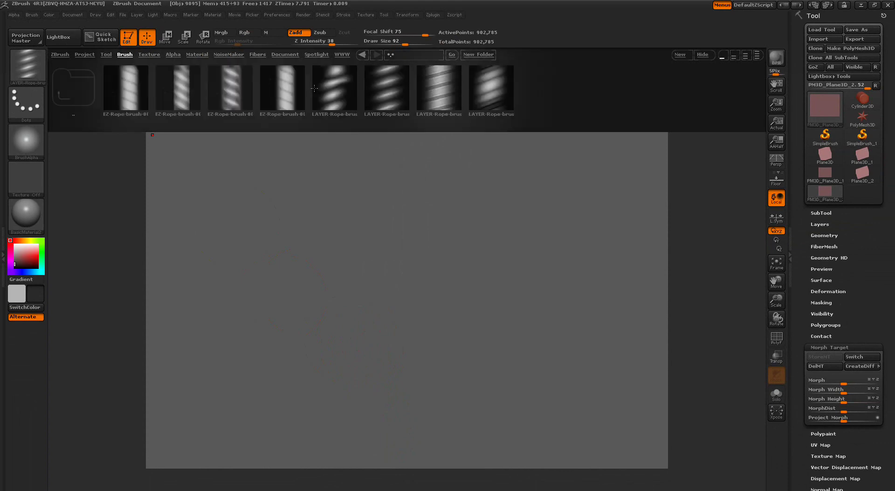
double_click(441, 92)
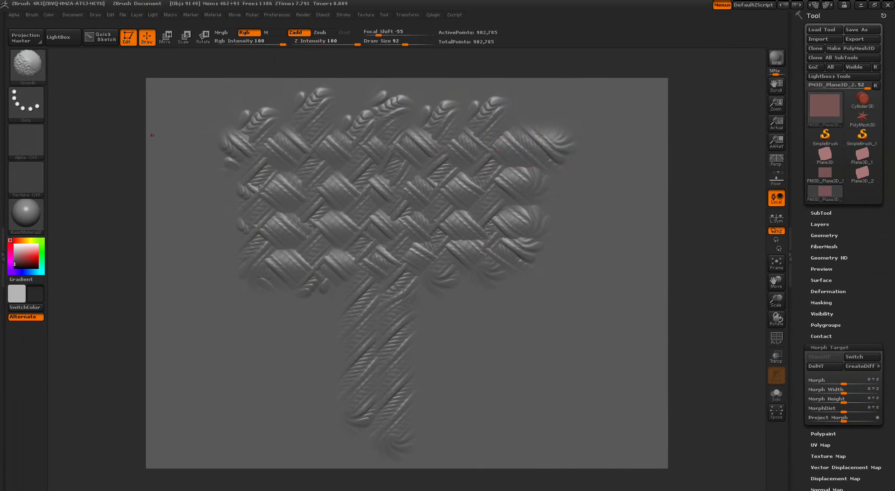
drag(540, 106, 532, 259)
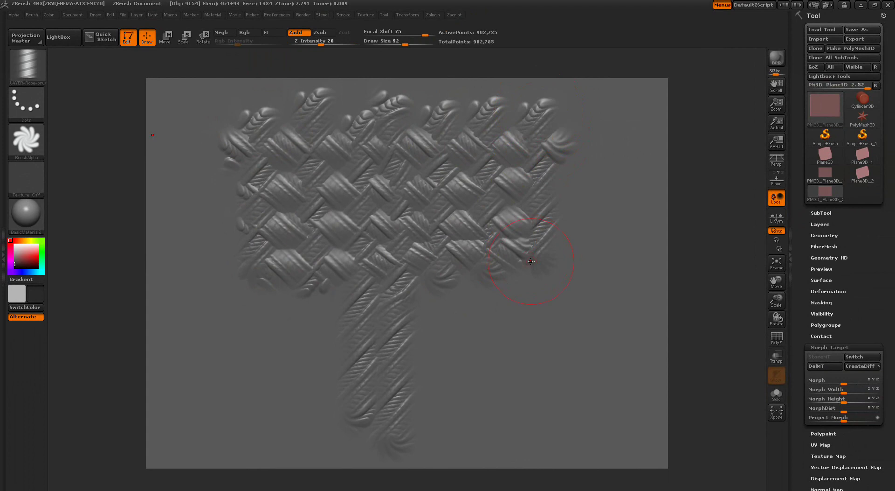
key(ctrl+n)
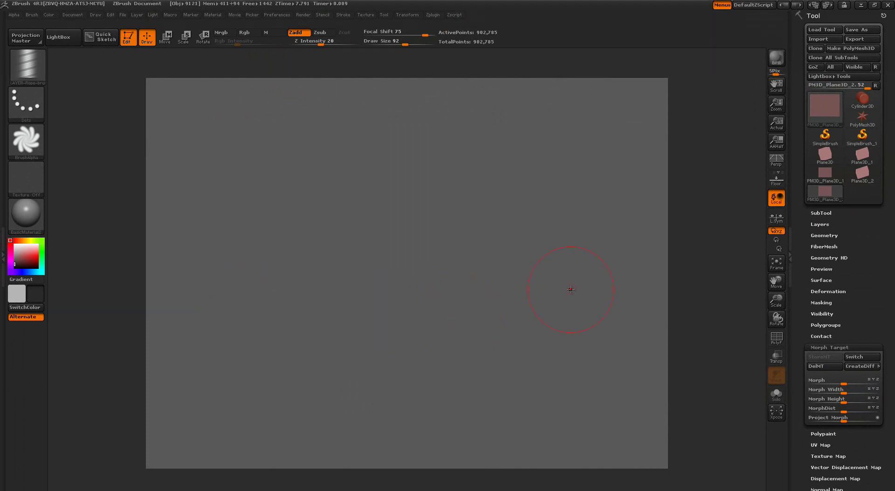
Load LAYER-Rope-brush-008, the last LAYER-Rope brush, from the LightBox library
click(63, 44)
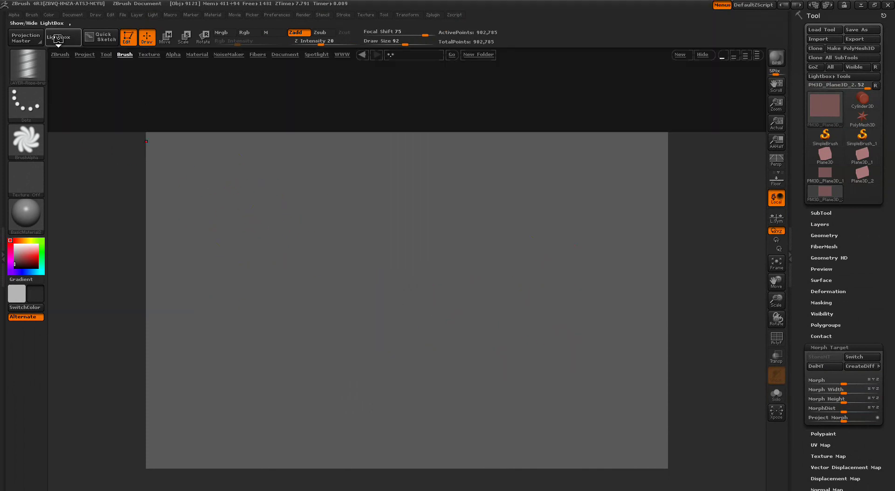
double_click(482, 88)
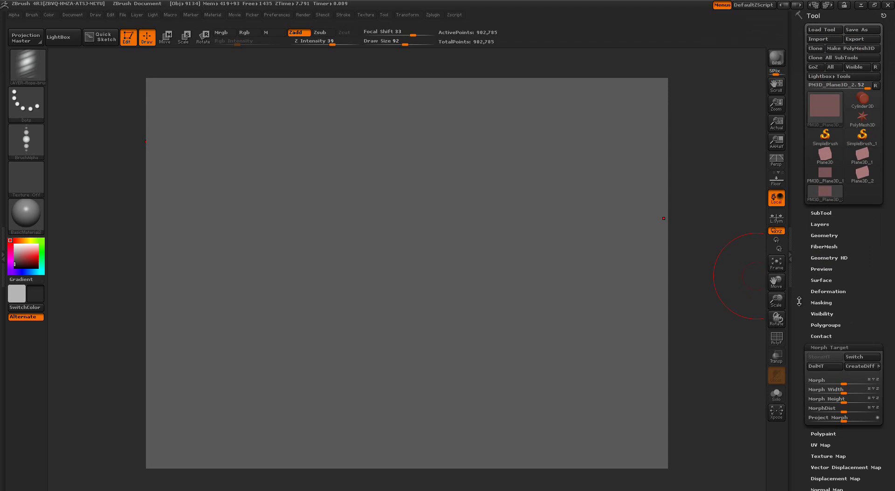
Switch to a ZSphere, enable ZSketch EditSketch, and sketch a curving strand and a blob onto it
click(820, 108)
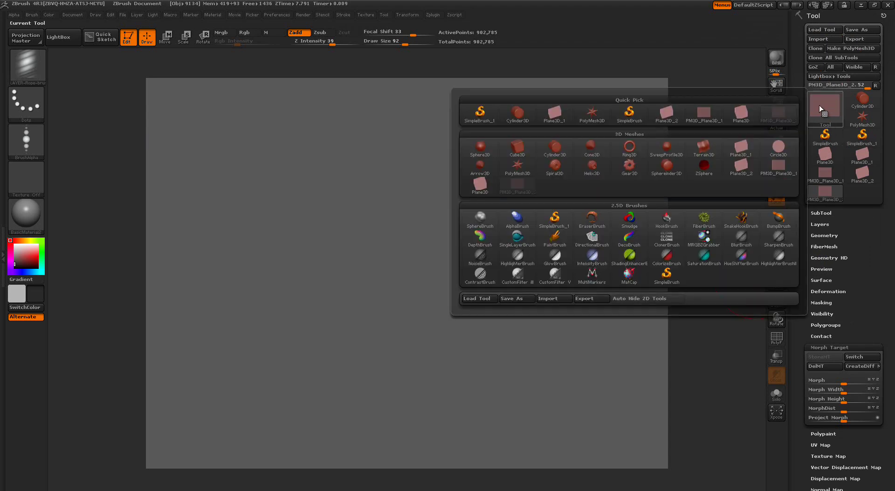
click(703, 169)
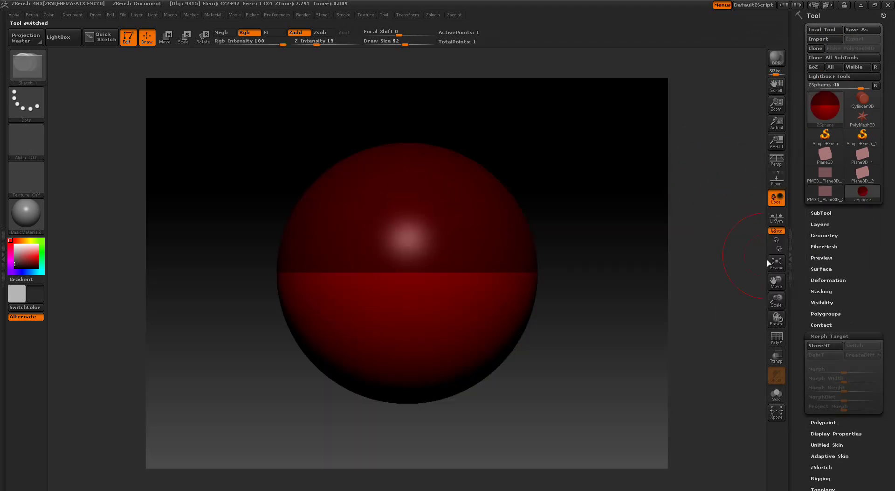
drag(796, 308, 783, 232)
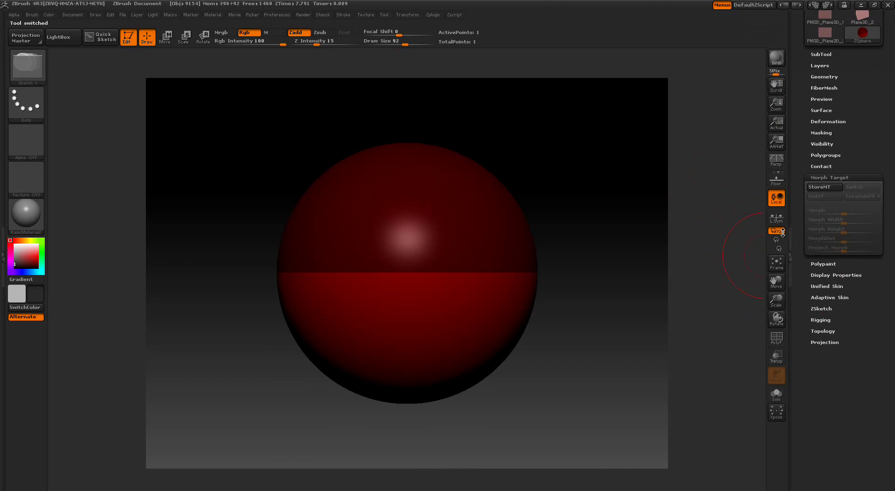
click(825, 308)
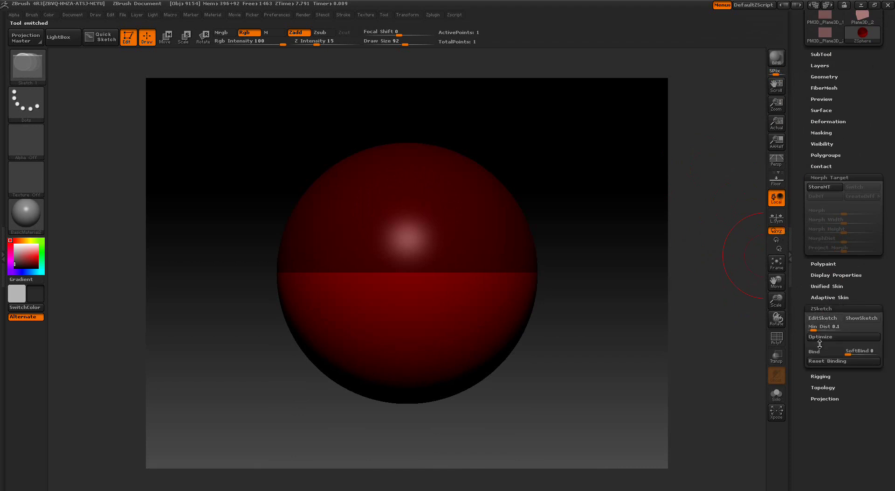
click(823, 318)
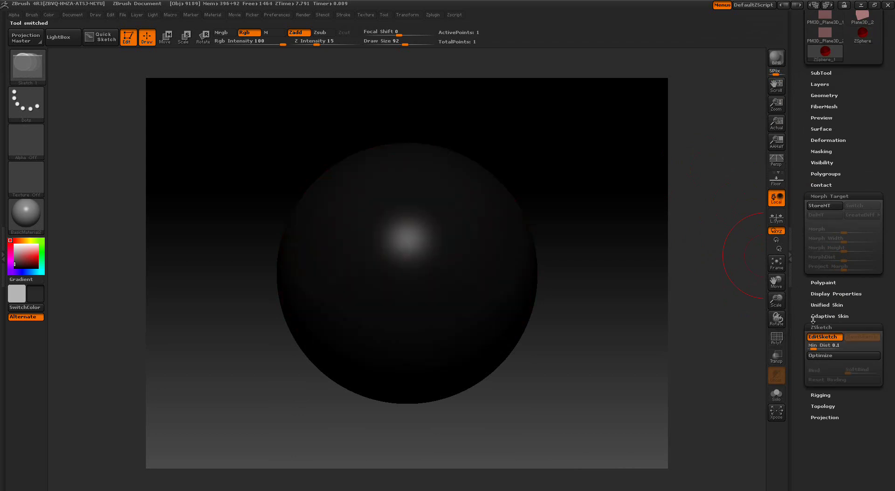
mouse_move(482, 275)
mouse_down()
mouse_move(451, 258)
mouse_move(553, 197)
mouse_move(564, 174)
mouse_move(508, 142)
mouse_move(574, 136)
mouse_move(454, 126)
mouse_move(442, 144)
mouse_up()
click(25, 306)
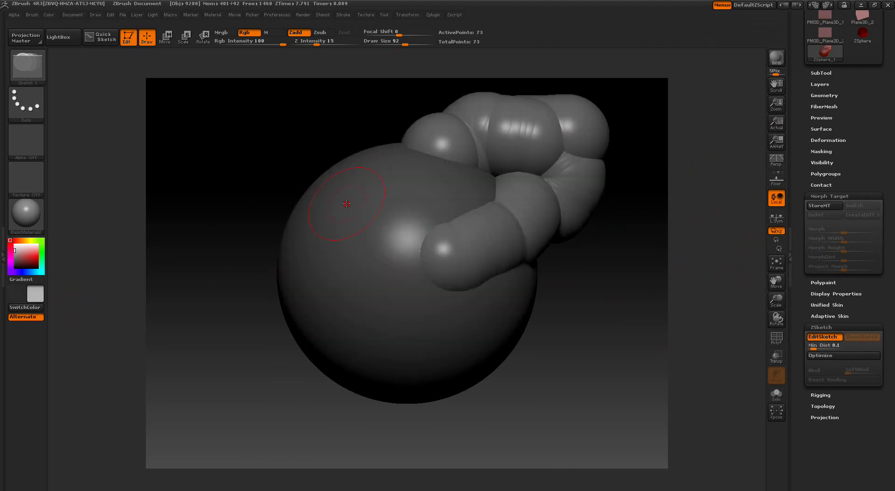
mouse_move(372, 206)
mouse_down()
mouse_move(347, 201)
mouse_move(303, 136)
mouse_move(224, 195)
mouse_move(392, 239)
mouse_up()
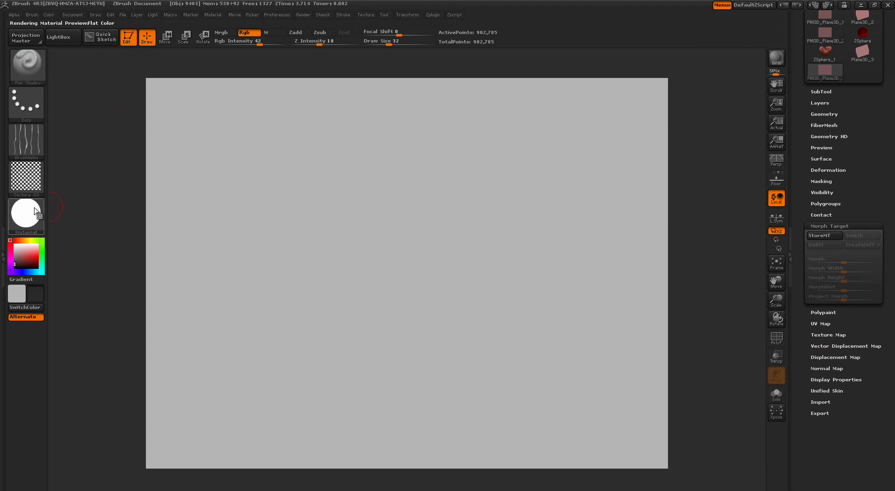
Apply BasicMaterial2 to the plane and bring up the LightBox brush library
click(35, 211)
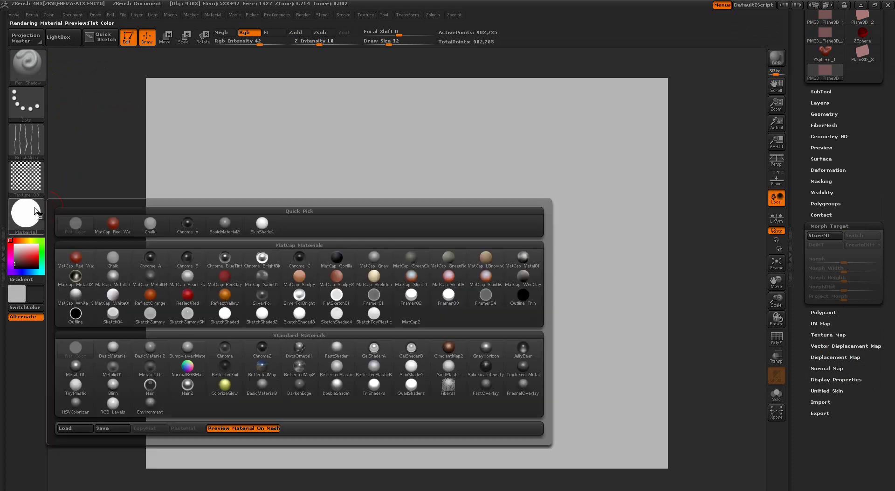
click(150, 352)
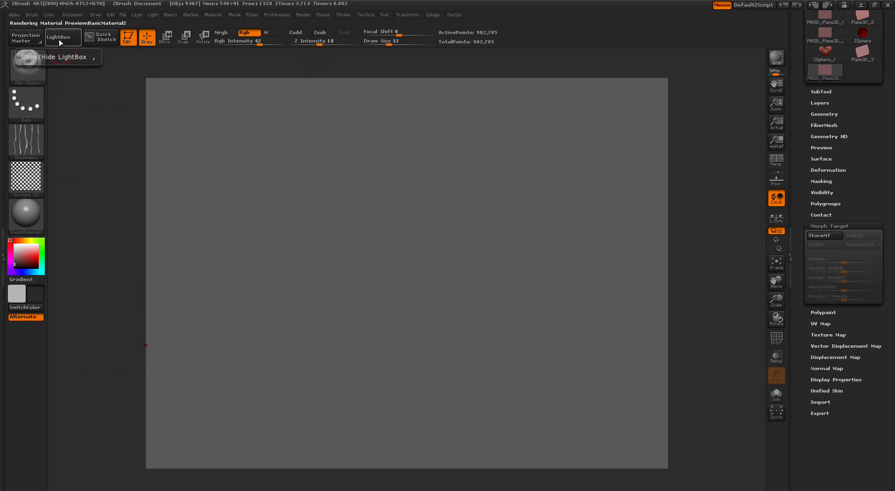
click(59, 39)
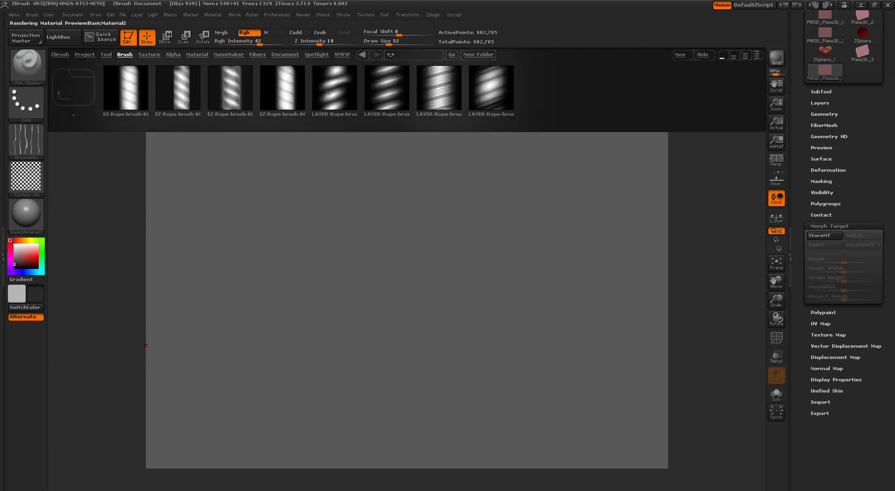
Load the last LAYER-Rope brush and set Draw Size to 90
double_click(484, 89)
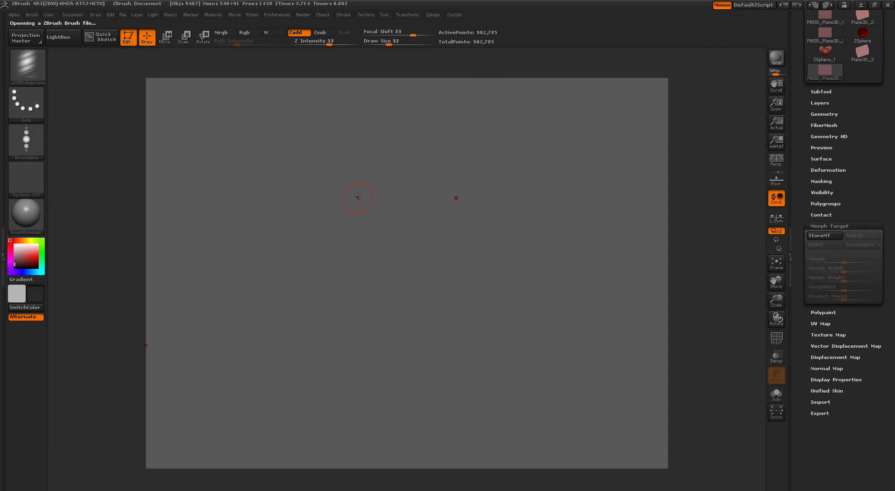
text(s)
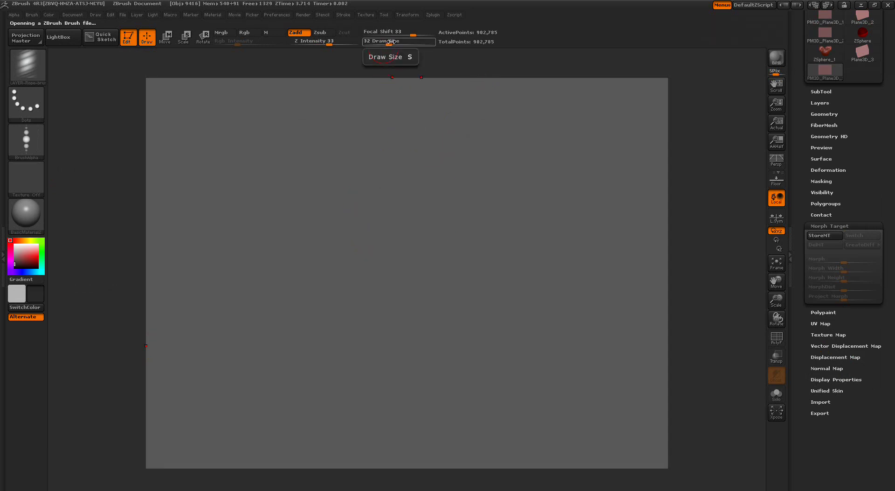
text(90)
key(Return)
Drag three mirrored rope strokes down the plane, forming two braided chevron columns
mouse_move(470, 110)
mouse_down()
mouse_move(477, 106)
mouse_move(481, 133)
mouse_move(484, 203)
mouse_move(461, 440)
mouse_up()
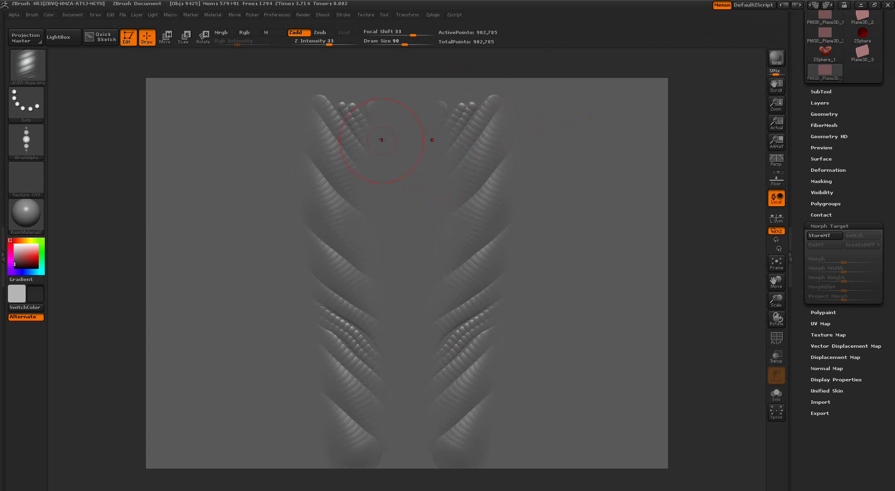
mouse_move(277, 108)
mouse_down()
mouse_move(296, 290)
mouse_move(317, 383)
mouse_move(305, 433)
mouse_up()
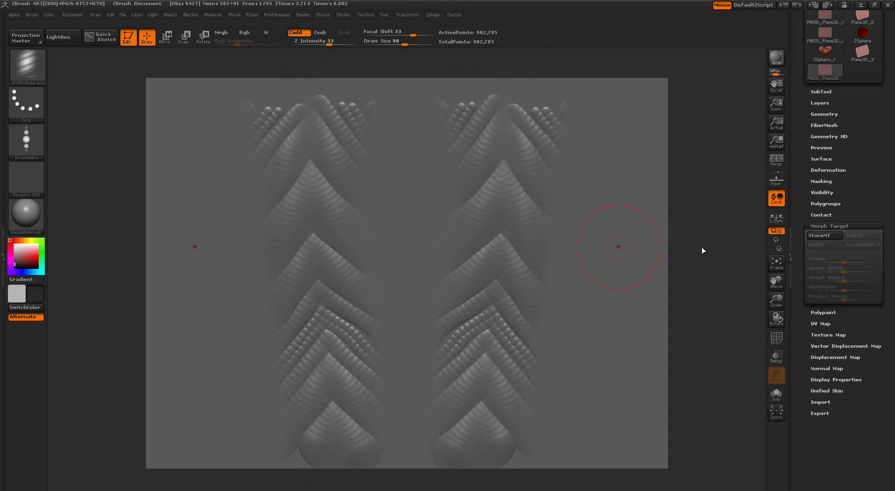
drag(496, 163, 501, 304)
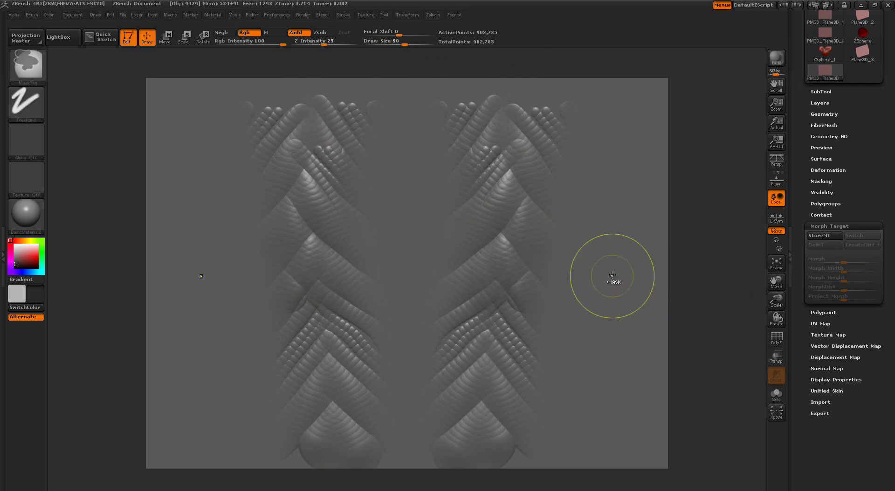
Undo the last two rope strokes and store the plane as a morph target
key(ctrl+z)
key(ctrl+z)
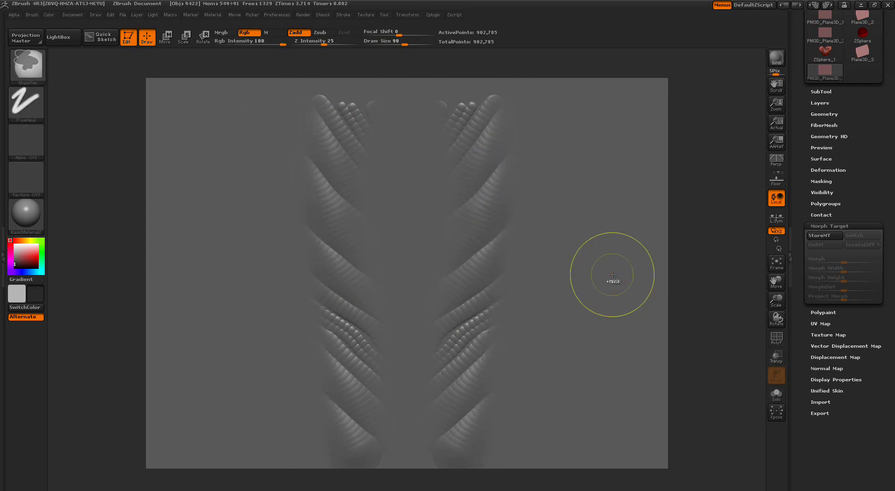
key(ctrl+z)
click(819, 235)
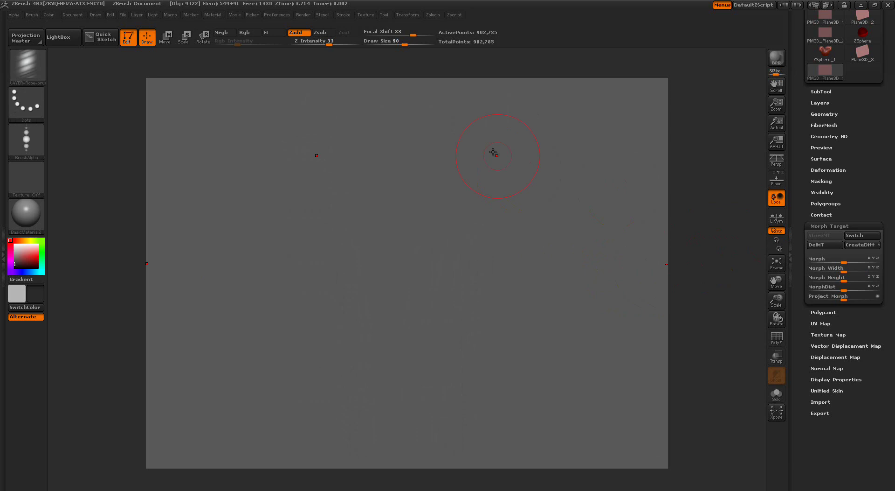
Draw four mirrored vertical rope strands down the plane, including one down the centre
mouse_move(468, 101)
mouse_down()
mouse_move(480, 121)
mouse_move(487, 196)
mouse_move(483, 485)
mouse_up()
drag(280, 121, 315, 430)
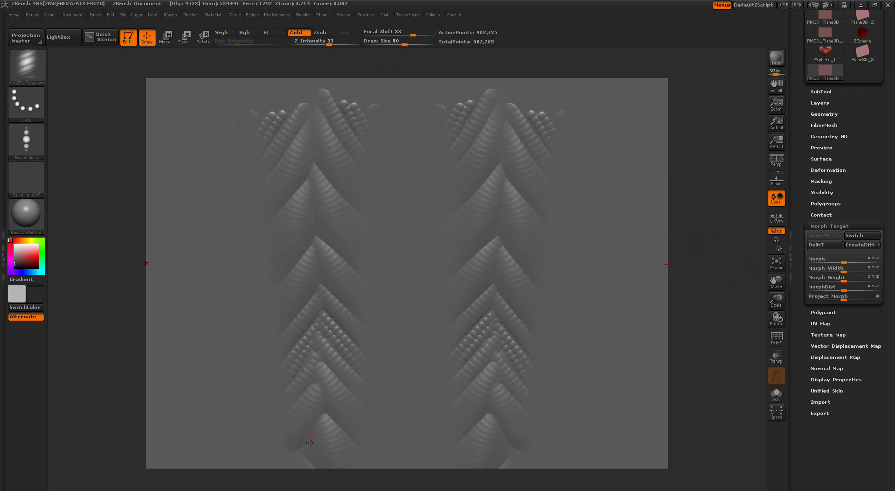
mouse_move(236, 144)
mouse_down()
mouse_move(236, 235)
mouse_move(262, 460)
mouse_up()
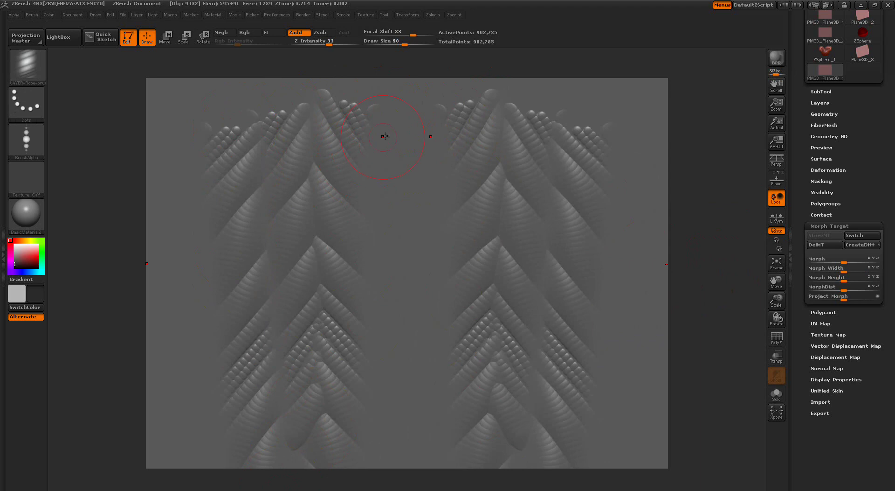
drag(397, 126, 409, 461)
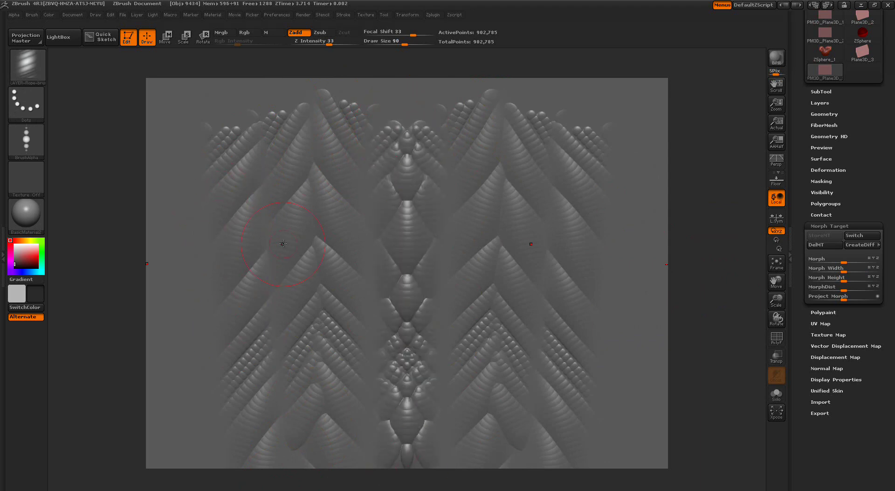
Add diagonal mirrored strands toward the upper corners and an arch from the top centre
mouse_move(290, 207)
mouse_down()
mouse_move(392, 279)
mouse_move(472, 309)
mouse_up()
mouse_move(391, 316)
mouse_down()
mouse_move(485, 251)
mouse_move(587, 138)
mouse_up()
drag(433, 317, 547, 220)
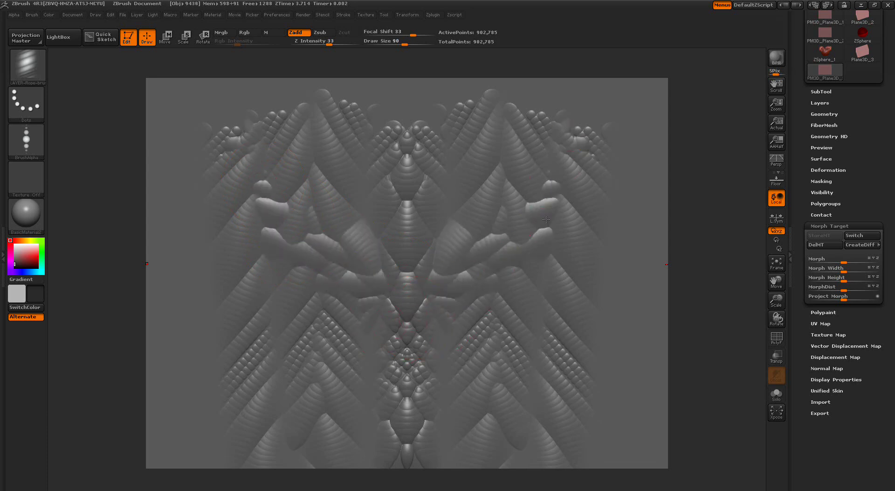
mouse_move(414, 342)
mouse_down()
mouse_move(490, 291)
mouse_move(547, 232)
mouse_up()
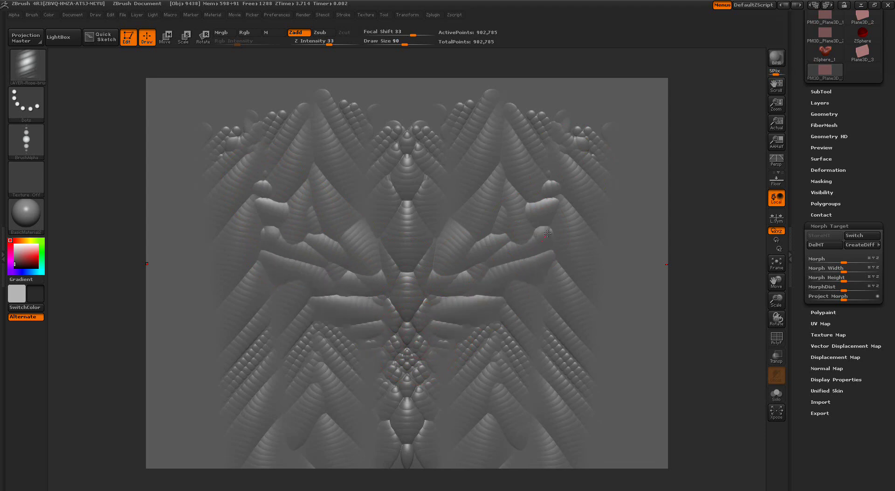
mouse_move(422, 360)
mouse_down()
mouse_move(485, 333)
mouse_move(546, 286)
mouse_up()
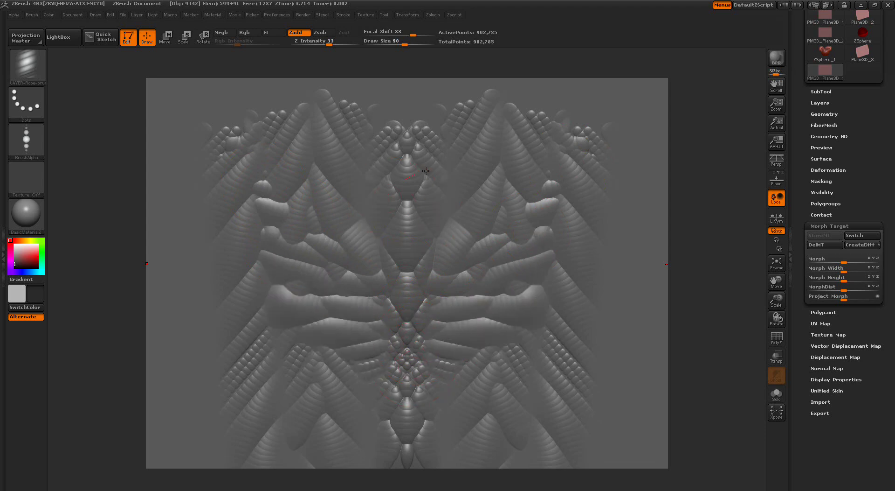
mouse_move(426, 170)
mouse_down()
mouse_move(466, 149)
mouse_move(461, 180)
mouse_move(481, 201)
mouse_up()
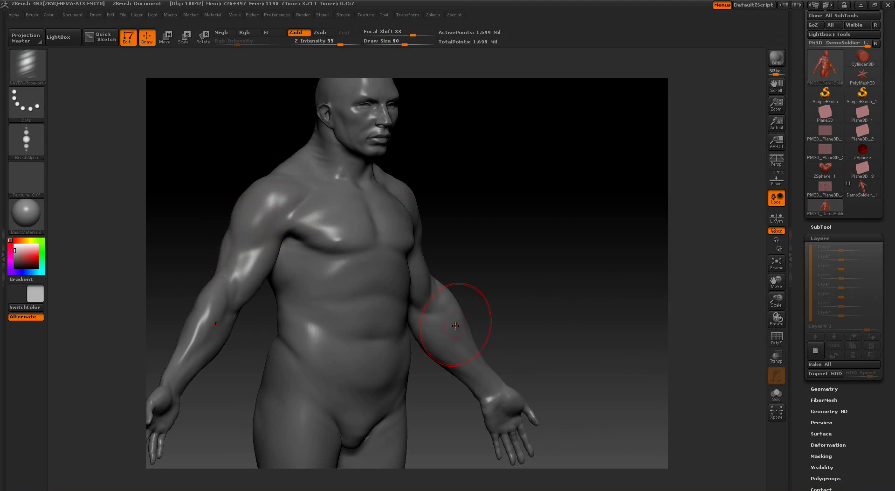
Create a new layer on DemoSoldier and lay rope strokes over the shoulder and upper arm
click(816, 351)
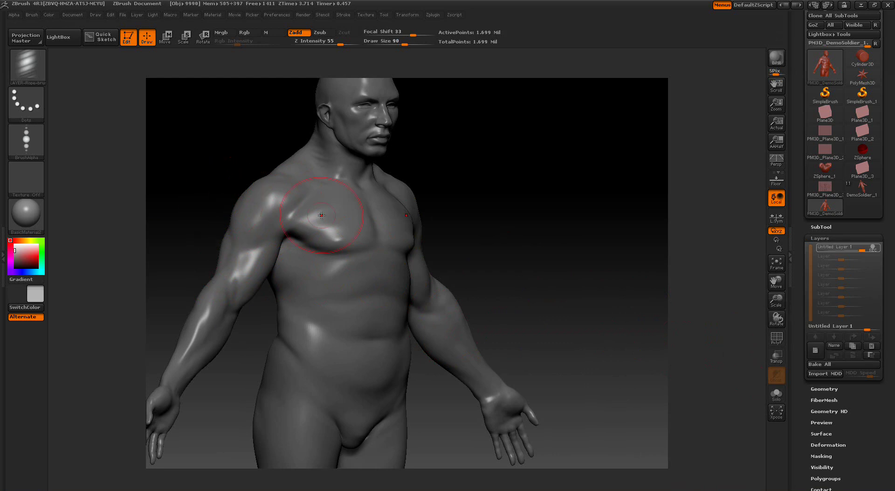
drag(519, 210, 532, 213)
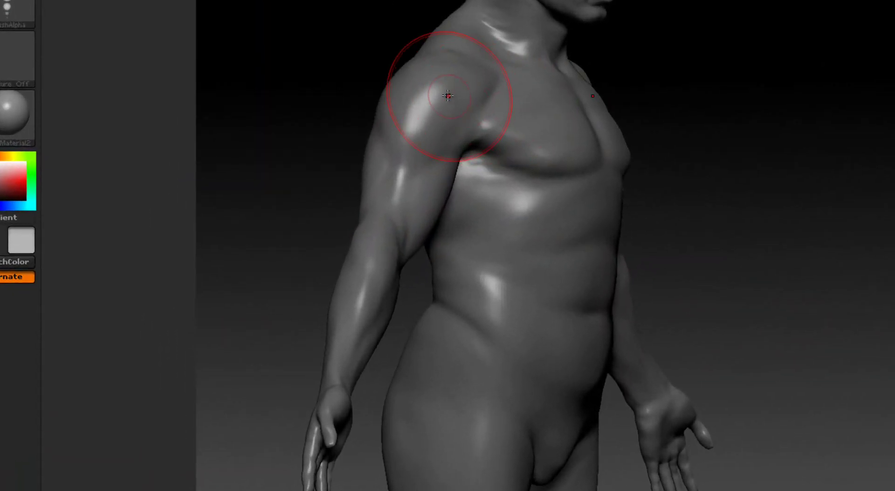
drag(443, 81, 387, 224)
mouse_move(339, 140)
mouse_down()
mouse_move(361, 113)
mouse_move(400, 110)
mouse_move(426, 153)
mouse_move(520, 241)
mouse_move(506, 229)
mouse_move(550, 314)
mouse_up()
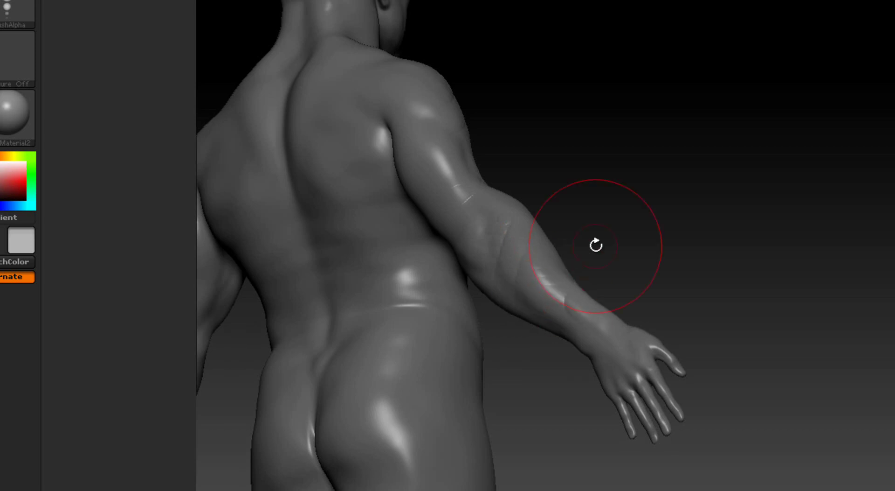
drag(442, 107, 430, 207)
mouse_move(632, 134)
mouse_down()
mouse_move(600, 176)
mouse_move(602, 189)
mouse_up()
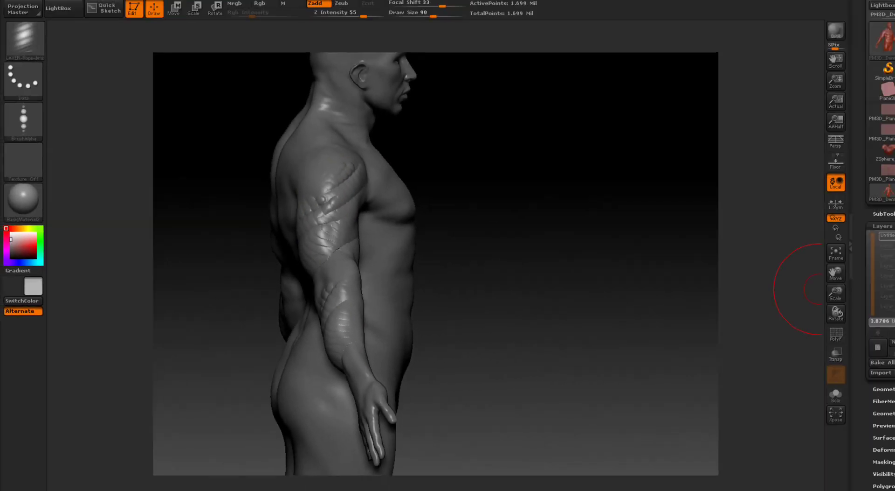
Lower the layer intensity to fade the arm ropes, then try another arm stroke
drag(879, 327, 869, 328)
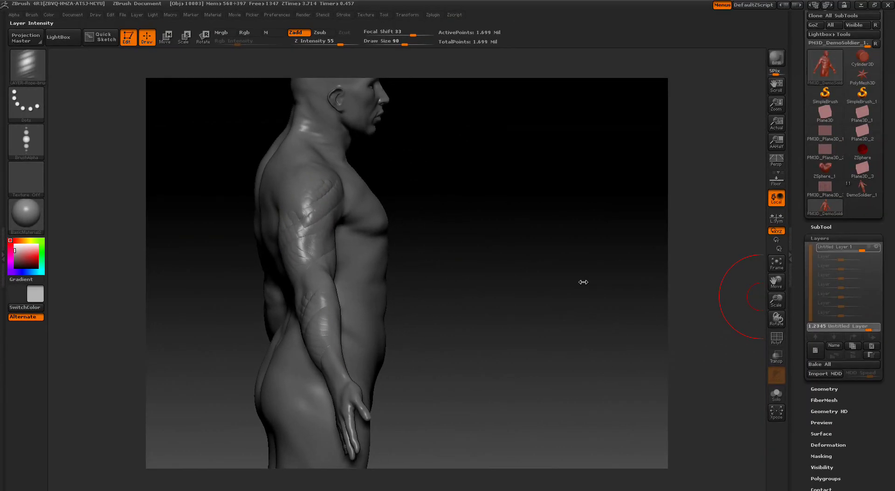
mouse_move(583, 282)
mouse_down()
mouse_move(530, 276)
mouse_move(562, 262)
mouse_move(553, 262)
mouse_move(583, 266)
mouse_move(541, 269)
mouse_up()
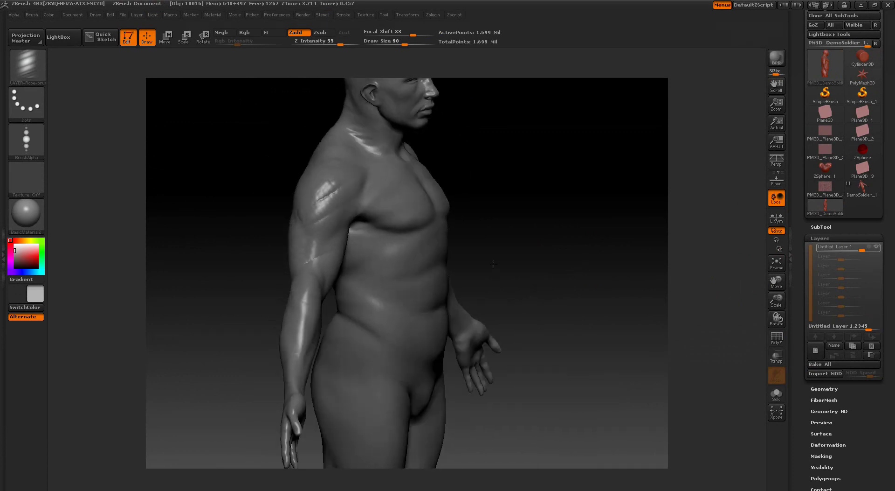
click(339, 218)
Bake all layers into the figure, undo the shoulder stroke, and redraw rope over the shoulder
click(821, 362)
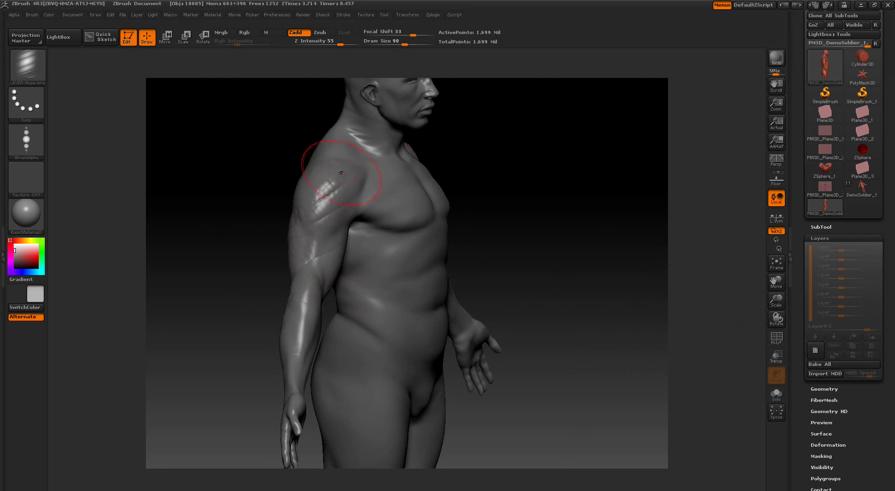
key(ctrl+z)
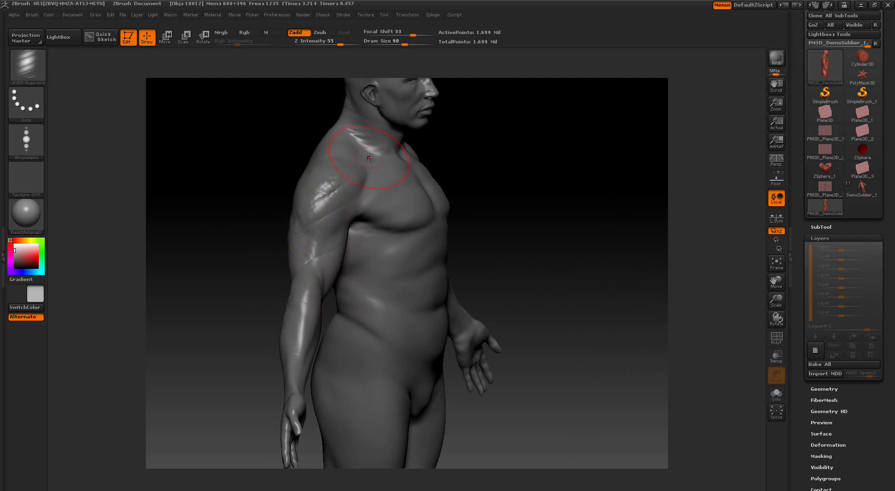
mouse_move(322, 171)
mouse_down()
mouse_move(310, 180)
mouse_move(330, 194)
mouse_move(317, 254)
mouse_move(296, 296)
mouse_up()
mouse_move(317, 186)
mouse_down()
mouse_move(303, 208)
mouse_move(301, 255)
mouse_up()
key(shift)
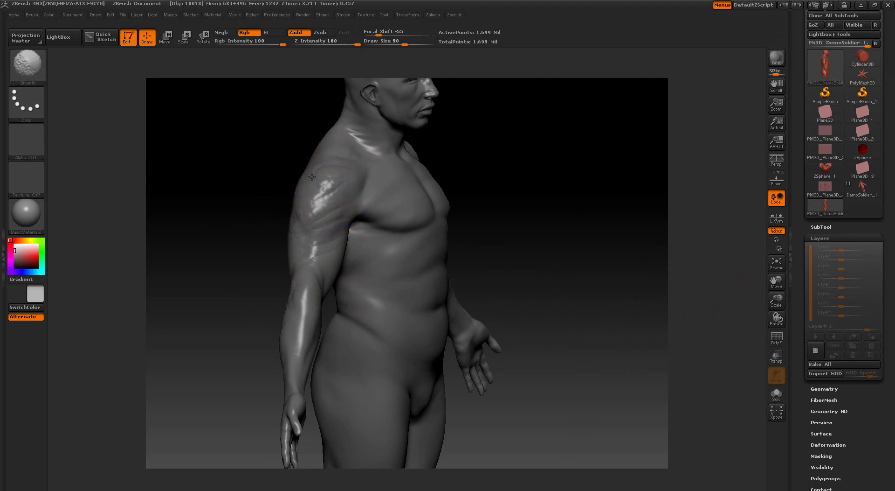
Add rope ridges up the upper arm and down across the abdomen
drag(499, 194, 403, 244)
mouse_move(310, 255)
mouse_down()
mouse_move(326, 243)
mouse_move(343, 182)
mouse_up()
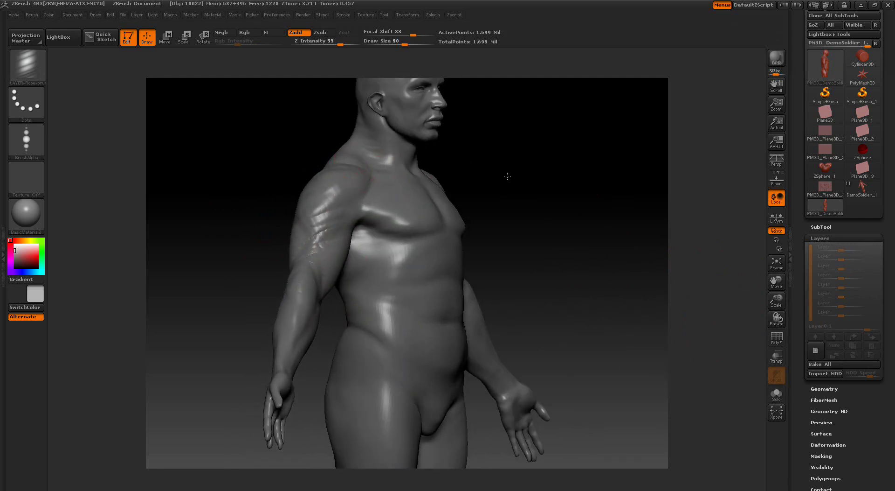
drag(521, 176, 446, 214)
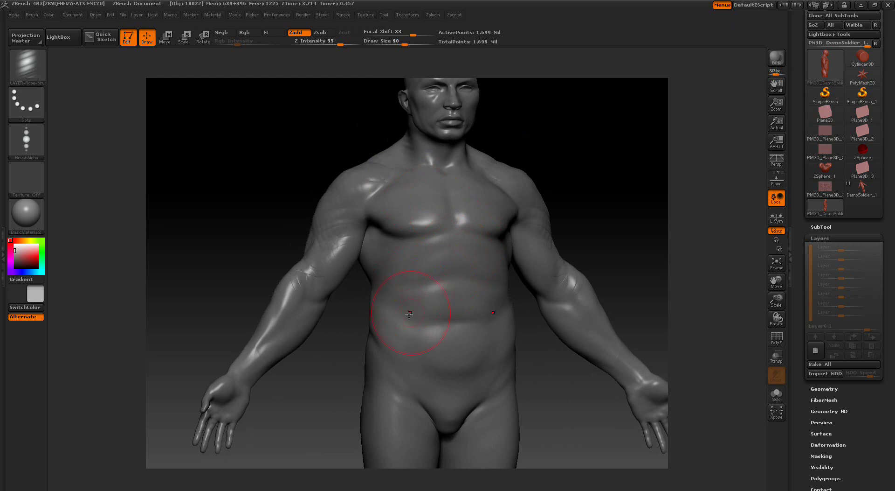
mouse_move(397, 320)
mouse_down()
mouse_move(436, 332)
mouse_move(453, 385)
mouse_up()
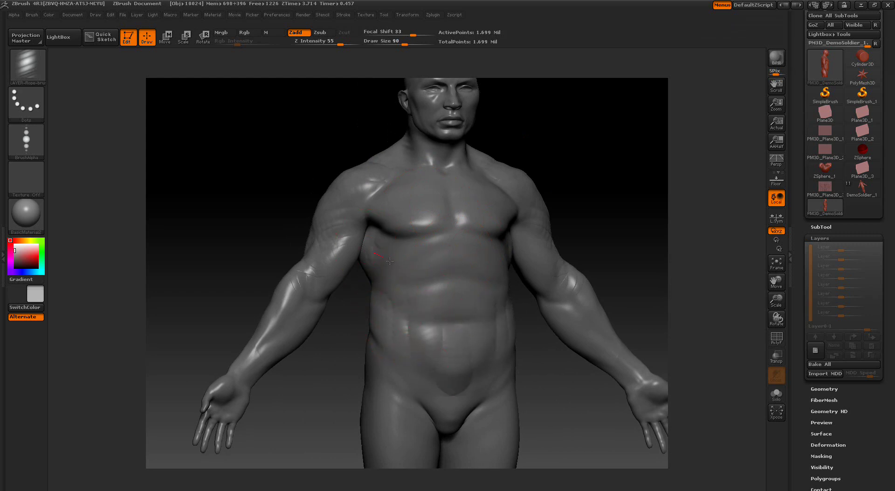
mouse_move(390, 260)
mouse_down()
mouse_move(429, 298)
mouse_move(436, 326)
mouse_up()
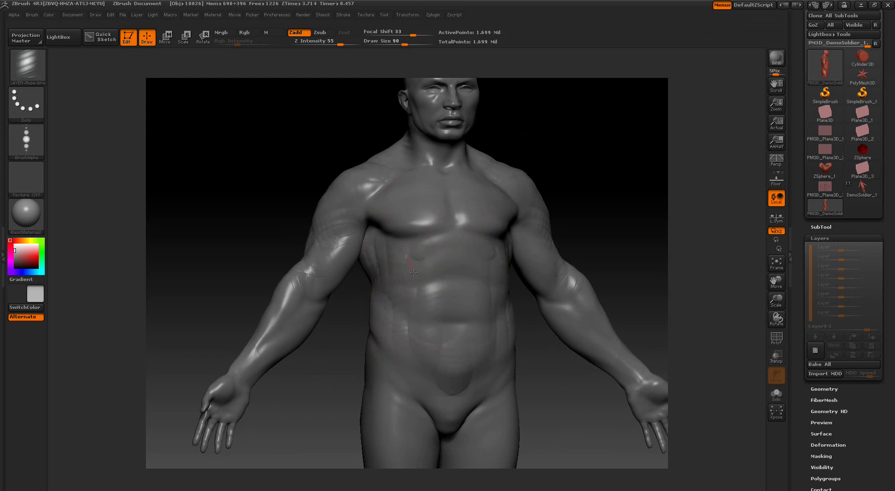
Add rope ridges along the ribcage and mirrored rope detail across both pecs
drag(601, 208, 578, 223)
key(ctrl)
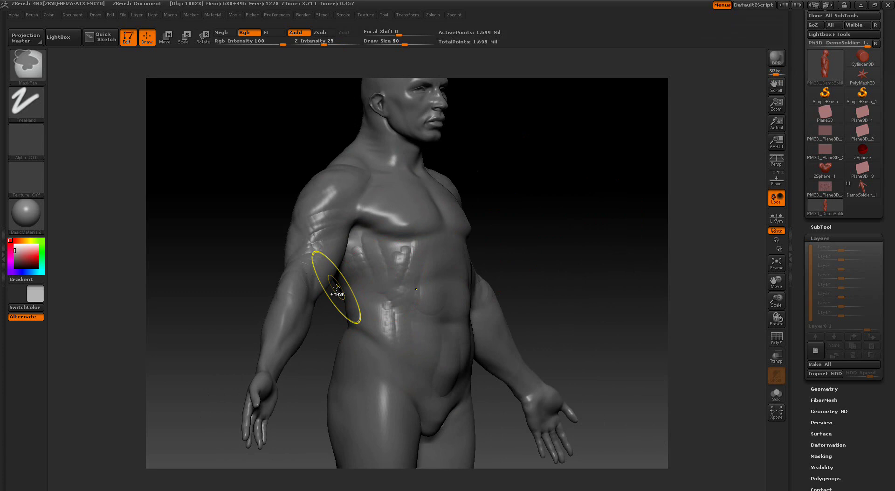
drag(367, 242, 402, 256)
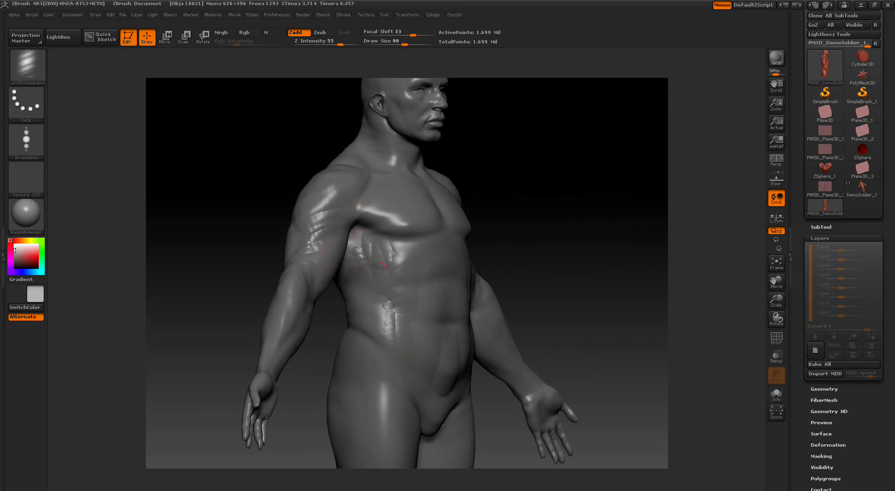
mouse_move(365, 284)
mouse_down()
mouse_move(393, 308)
mouse_move(420, 285)
mouse_up()
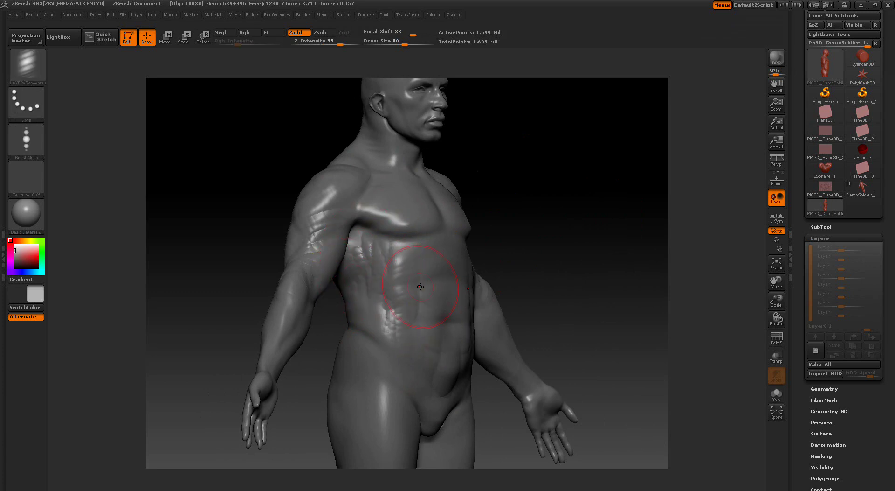
mouse_move(572, 256)
mouse_down()
mouse_move(541, 259)
mouse_move(556, 258)
mouse_up()
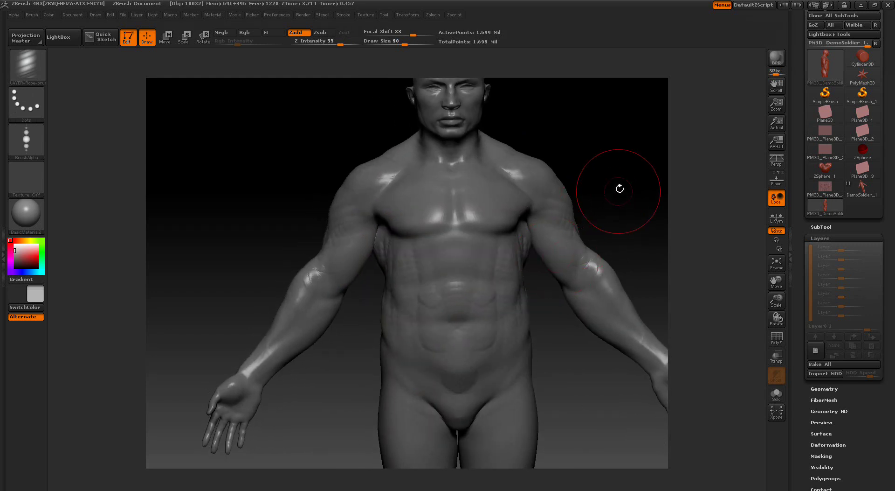
drag(606, 186, 588, 185)
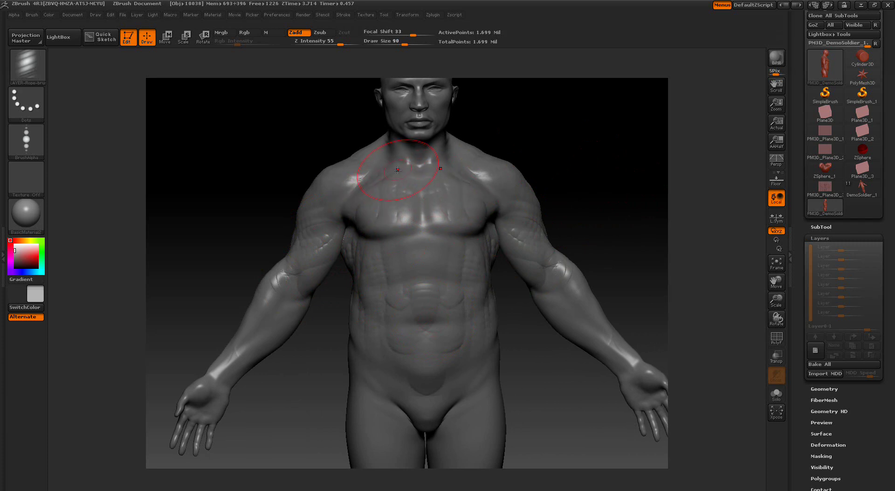
mouse_move(401, 200)
mouse_down()
mouse_move(383, 217)
mouse_move(348, 223)
mouse_up()
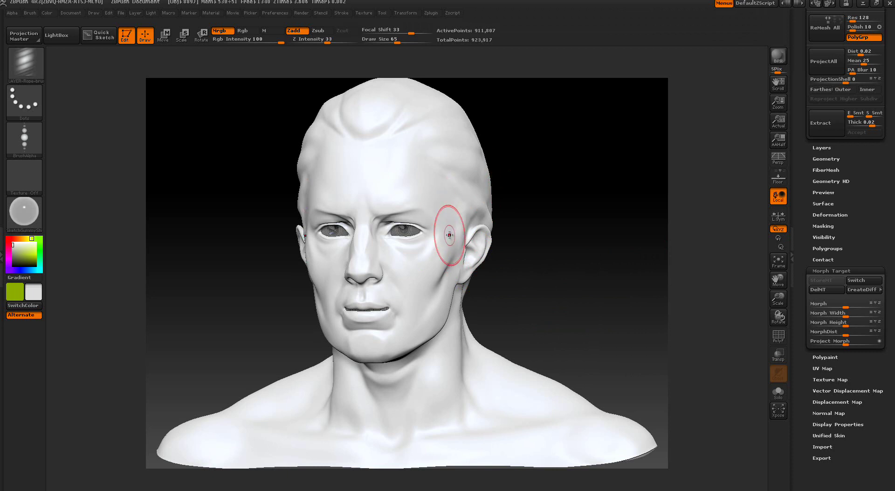
Load the plain white head-and-shoulders bust from the Tool palette in place of the soldier
mouse_move(20, 224)
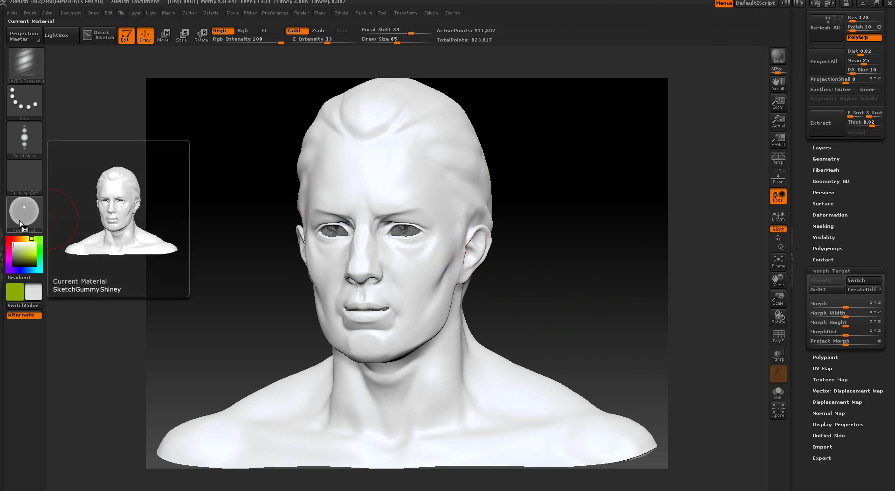
mouse_move(16, 71)
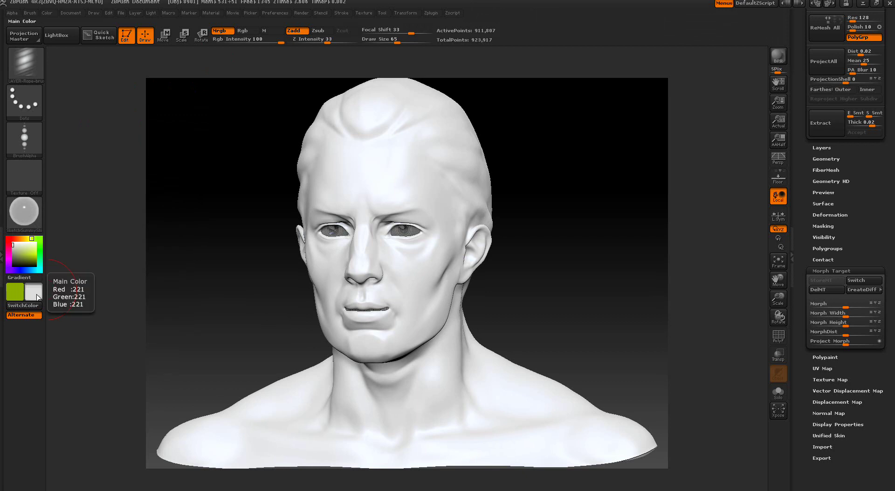
Cover the bust's forehead, temples, jaw, eyes, nose and scalp with mirrored rope strokes
mouse_move(362, 202)
mouse_down()
mouse_move(394, 196)
mouse_move(447, 215)
mouse_move(462, 280)
mouse_move(434, 327)
mouse_up()
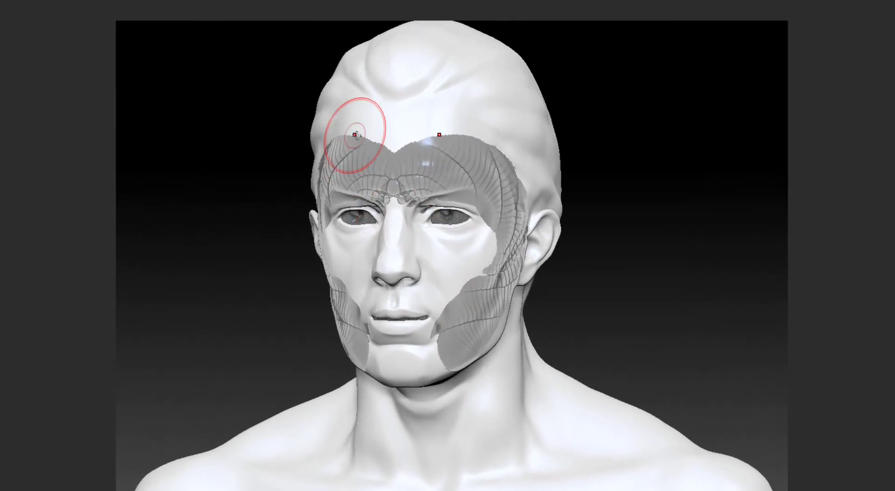
drag(330, 166, 437, 156)
mouse_move(495, 115)
mouse_down()
mouse_move(544, 199)
mouse_move(490, 298)
mouse_move(424, 336)
mouse_up()
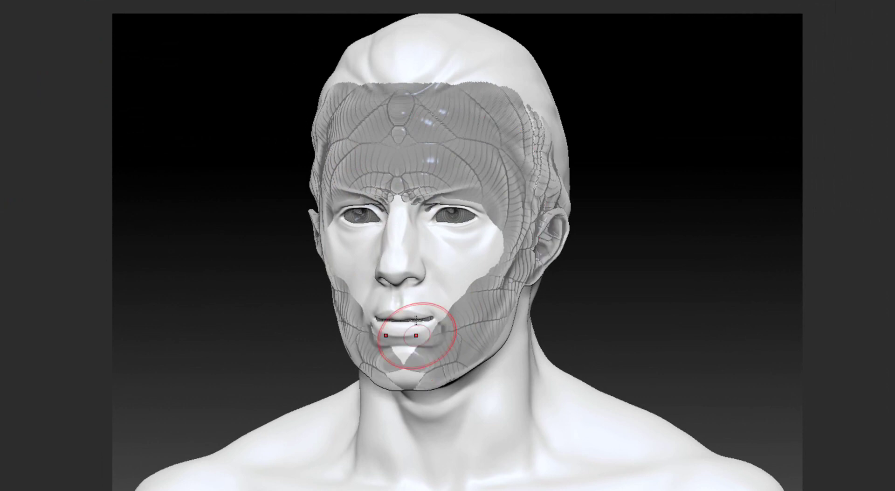
mouse_move(377, 223)
mouse_down()
mouse_move(427, 221)
mouse_move(479, 245)
mouse_move(395, 385)
mouse_up()
mouse_move(382, 248)
mouse_down()
mouse_move(380, 259)
mouse_move(422, 262)
mouse_move(368, 280)
mouse_move(400, 300)
mouse_up()
mouse_move(440, 84)
mouse_down()
mouse_move(431, 62)
mouse_move(501, 79)
mouse_move(536, 176)
mouse_move(529, 216)
mouse_move(495, 287)
mouse_up()
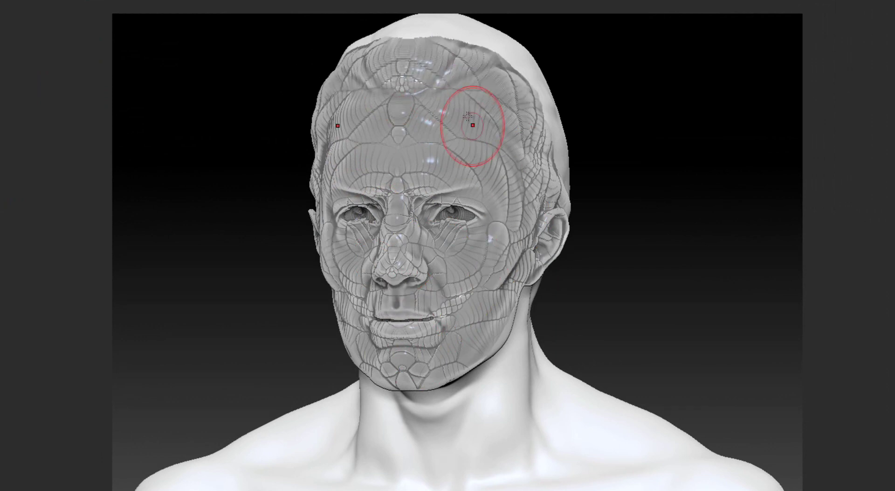
mouse_move(434, 43)
mouse_down()
mouse_move(524, 61)
mouse_move(544, 205)
mouse_move(574, 225)
mouse_up()
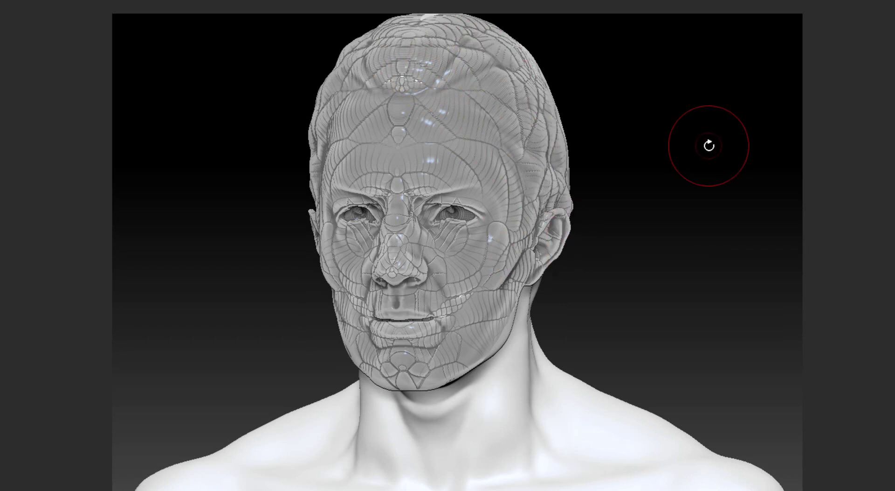
Fill the back of the head with rope and add a cheek-to-mouth rope stroke
mouse_move(708, 144)
mouse_down()
mouse_move(676, 147)
mouse_move(650, 130)
mouse_up()
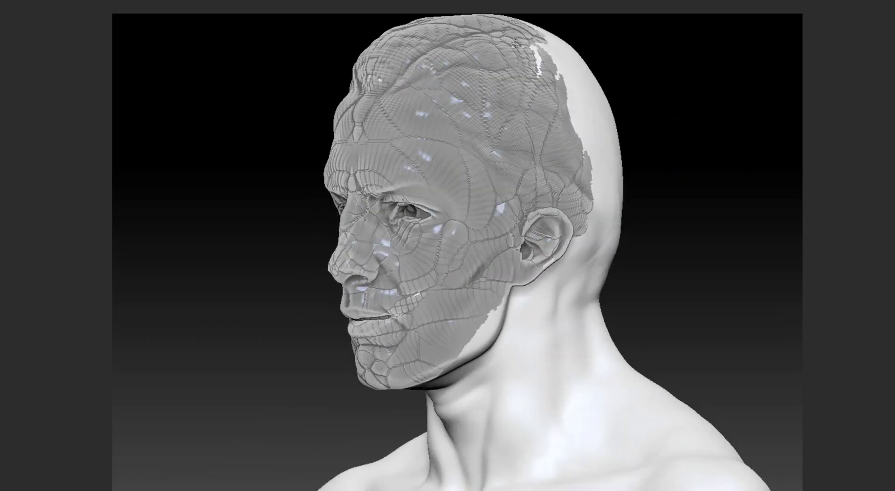
mouse_move(516, 43)
mouse_down()
mouse_move(558, 44)
mouse_move(578, 155)
mouse_move(557, 151)
mouse_move(535, 57)
mouse_move(575, 133)
mouse_move(547, 255)
mouse_move(513, 305)
mouse_move(439, 358)
mouse_move(421, 358)
mouse_move(539, 293)
mouse_move(606, 232)
mouse_move(616, 108)
mouse_move(578, 71)
mouse_move(588, 214)
mouse_move(575, 261)
mouse_move(543, 307)
mouse_up()
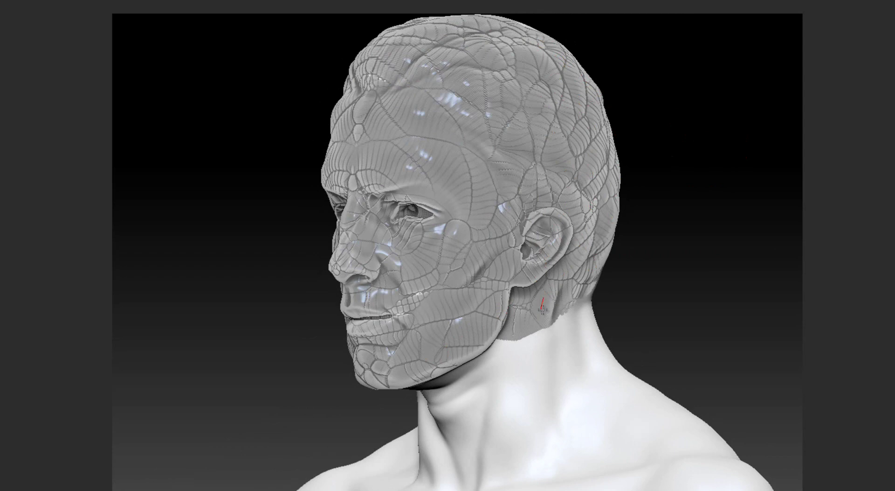
drag(733, 246, 779, 245)
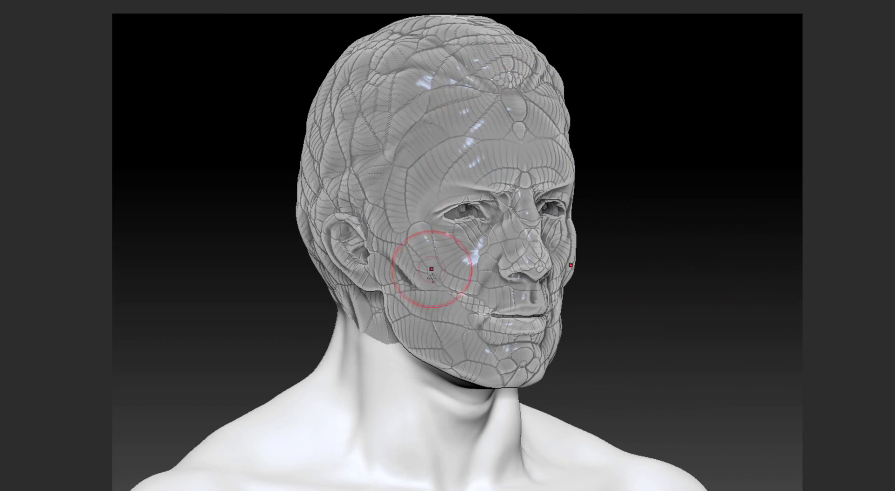
drag(467, 312, 485, 312)
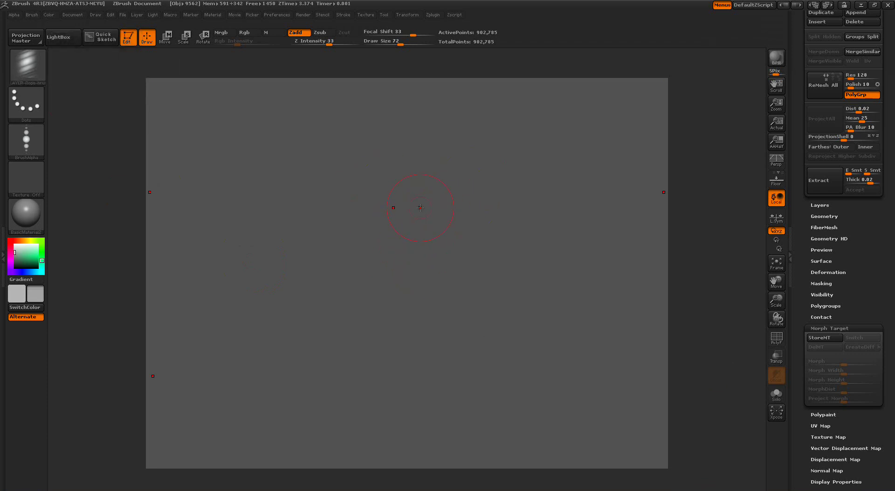
Draw mirrored rope curls forming a heart on the plane, undoing the last two strokes
mouse_move(421, 185)
mouse_down()
mouse_move(458, 128)
mouse_move(495, 132)
mouse_move(537, 163)
mouse_move(569, 209)
mouse_move(565, 289)
mouse_move(542, 322)
mouse_move(481, 394)
mouse_move(413, 429)
mouse_up()
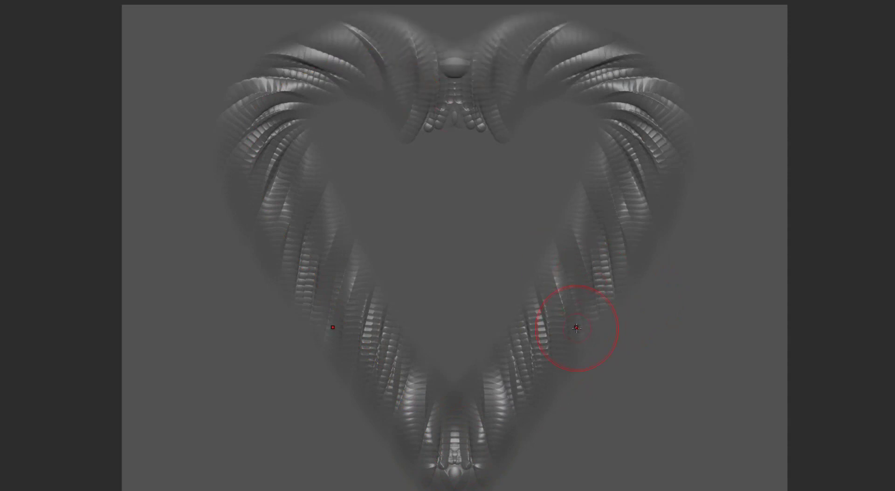
key(ctrl+z)
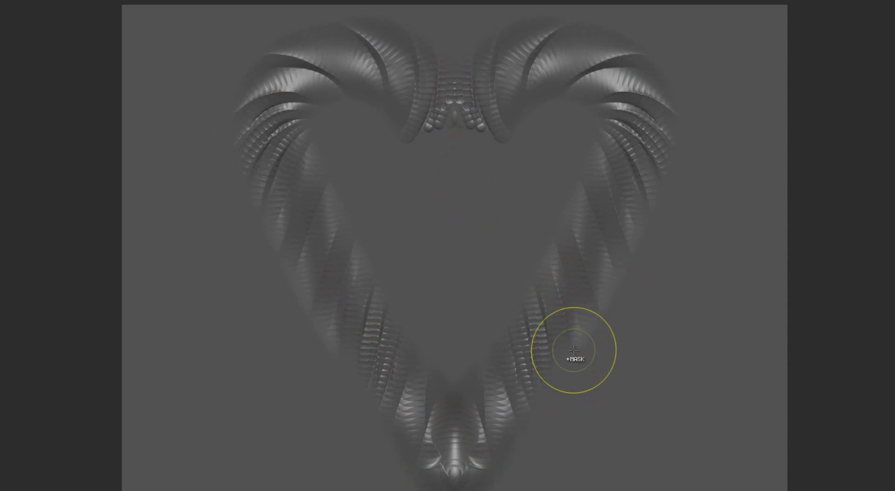
key(ctrl+z)
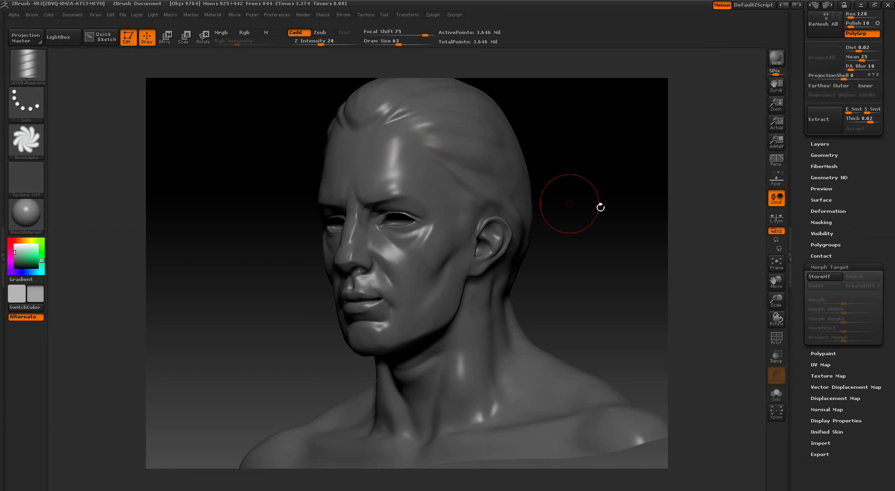
Store the head as a morph target and add rope wrinkles under the eye, chin and forehead
click(820, 276)
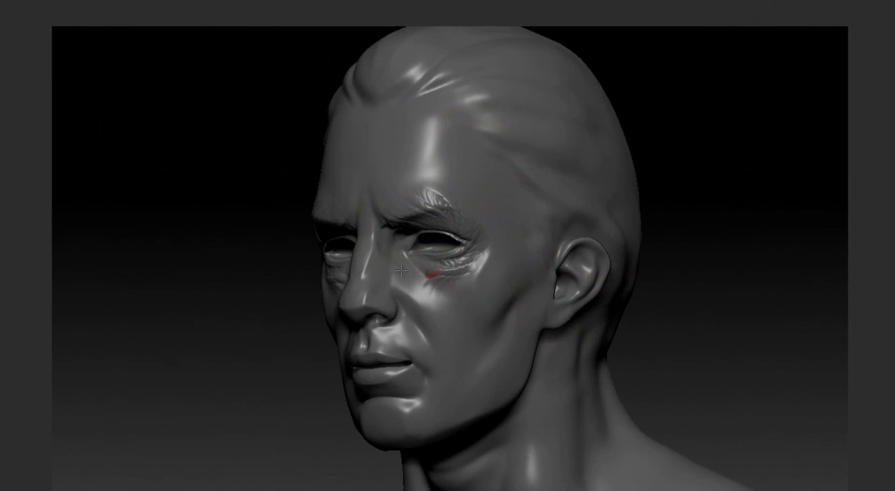
mouse_move(401, 270)
mouse_down()
mouse_move(457, 294)
mouse_move(474, 329)
mouse_move(464, 366)
mouse_move(438, 375)
mouse_move(410, 355)
mouse_move(418, 346)
mouse_move(457, 353)
mouse_move(452, 387)
mouse_move(429, 402)
mouse_move(432, 413)
mouse_move(489, 347)
mouse_move(491, 211)
mouse_move(473, 169)
mouse_move(431, 170)
mouse_move(399, 204)
mouse_move(378, 189)
mouse_move(378, 161)
mouse_move(406, 148)
mouse_move(450, 148)
mouse_move(490, 165)
mouse_move(528, 240)
mouse_move(529, 290)
mouse_move(499, 389)
mouse_move(470, 416)
mouse_move(527, 303)
mouse_move(497, 198)
mouse_move(451, 139)
mouse_move(391, 120)
mouse_move(372, 128)
mouse_move(370, 142)
mouse_move(427, 147)
mouse_move(427, 166)
mouse_move(379, 228)
mouse_move(378, 316)
mouse_move(436, 322)
mouse_move(386, 344)
mouse_up()
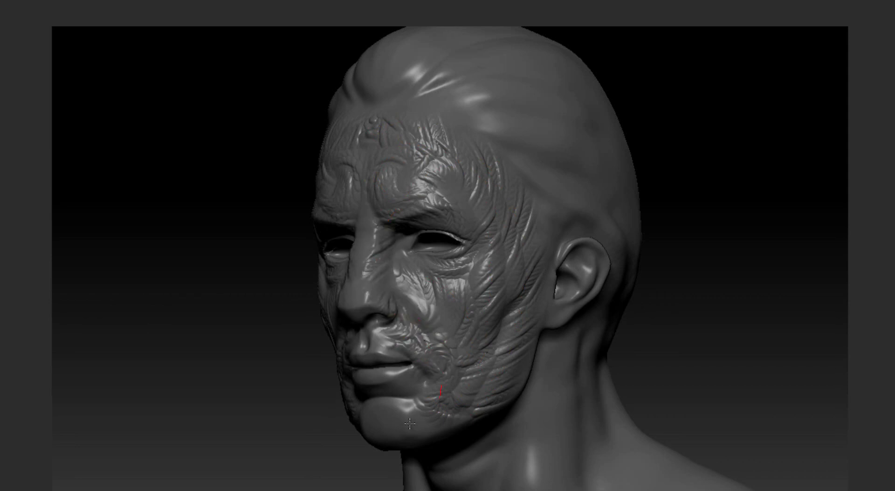
drag(409, 423, 378, 421)
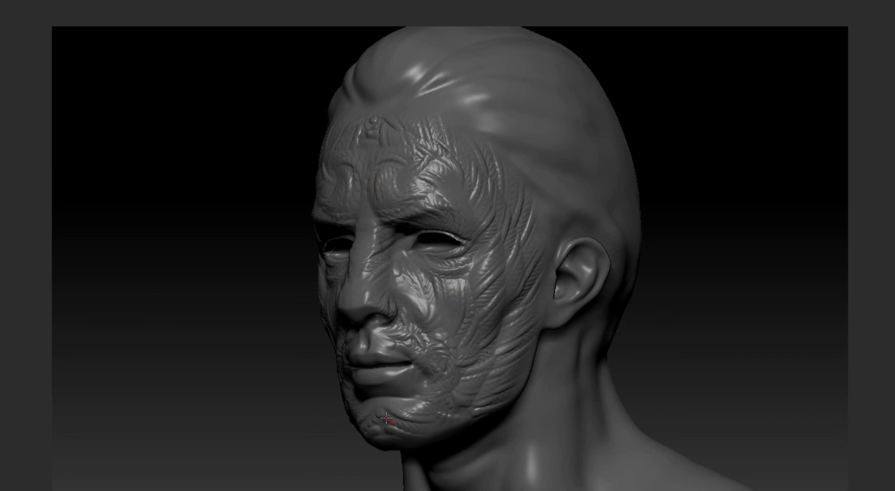
mouse_move(392, 103)
mouse_down()
mouse_move(459, 114)
mouse_move(472, 161)
mouse_up()
Add rope wrinkle detail around the lips, viewing the head from front and three-quarter angles
mouse_move(238, 156)
mouse_down()
mouse_move(269, 157)
mouse_move(245, 152)
mouse_up()
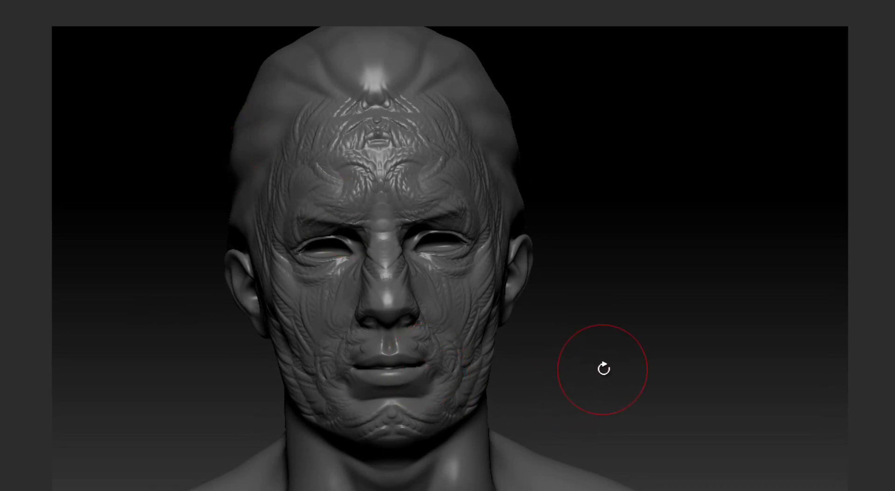
mouse_move(605, 368)
mouse_down()
mouse_move(626, 360)
mouse_move(403, 398)
mouse_move(364, 395)
mouse_up()
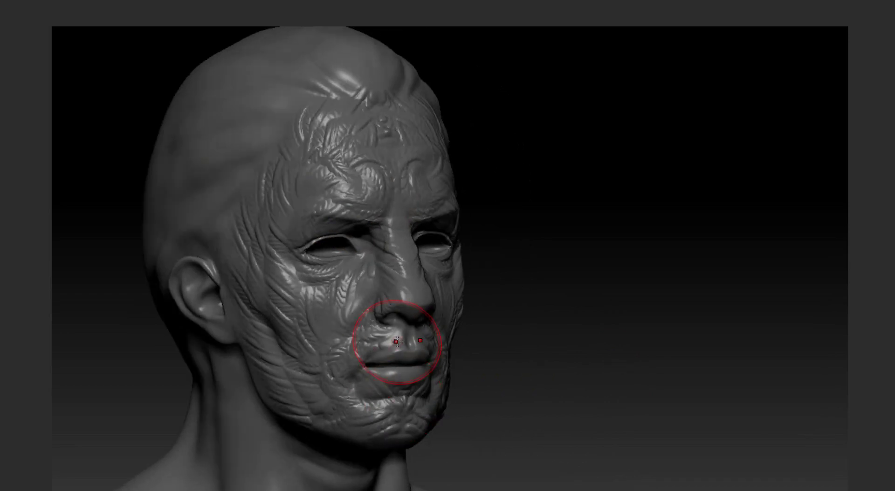
drag(378, 336, 379, 337)
drag(653, 346, 628, 349)
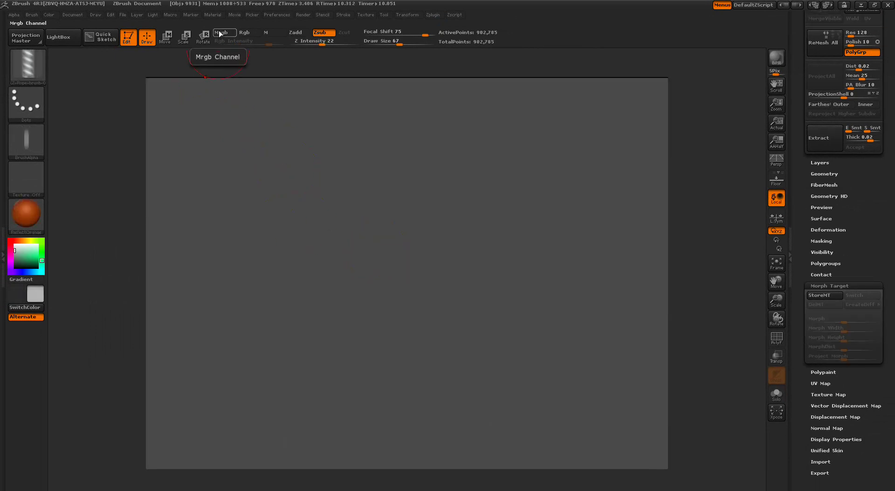
Draw a plain grey rope stroke, then enable Mrgb and draw an orange rope stroke below it
drag(221, 179, 581, 177)
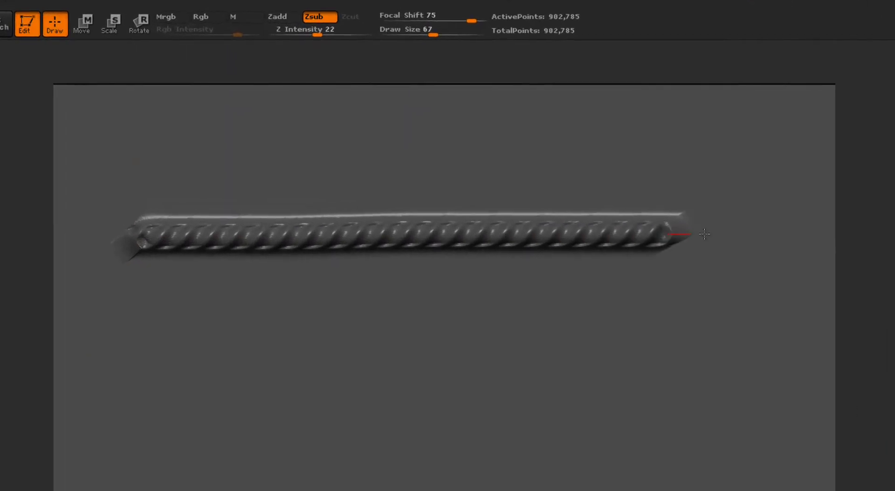
drag(705, 233, 769, 234)
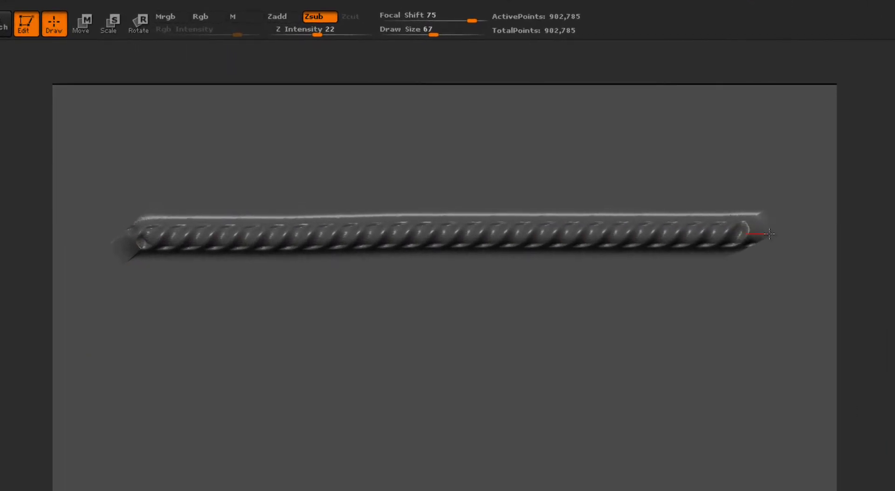
click(160, 16)
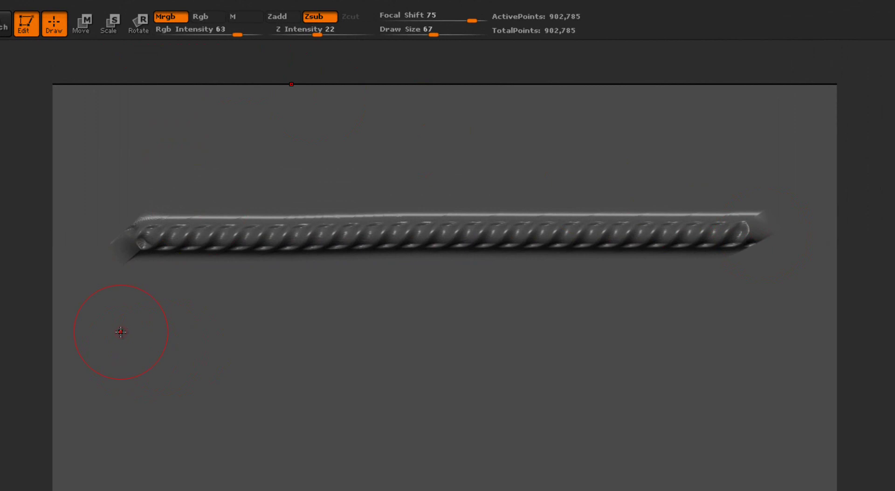
drag(112, 373, 785, 377)
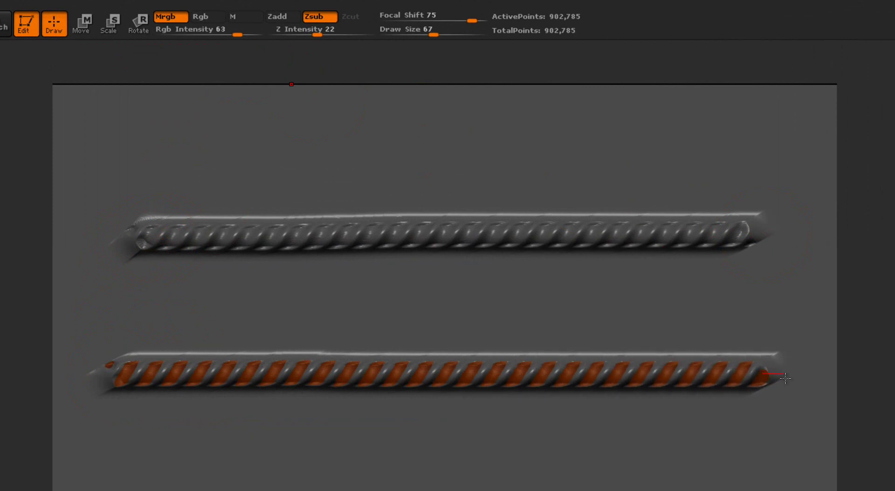
Switch the material to ReflectRed and draw a red rope stroke along the bottom
click(39, 290)
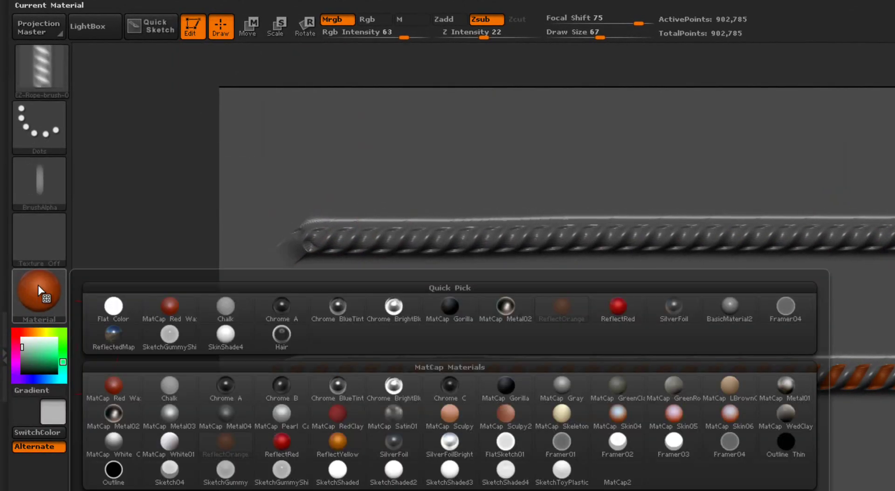
click(618, 307)
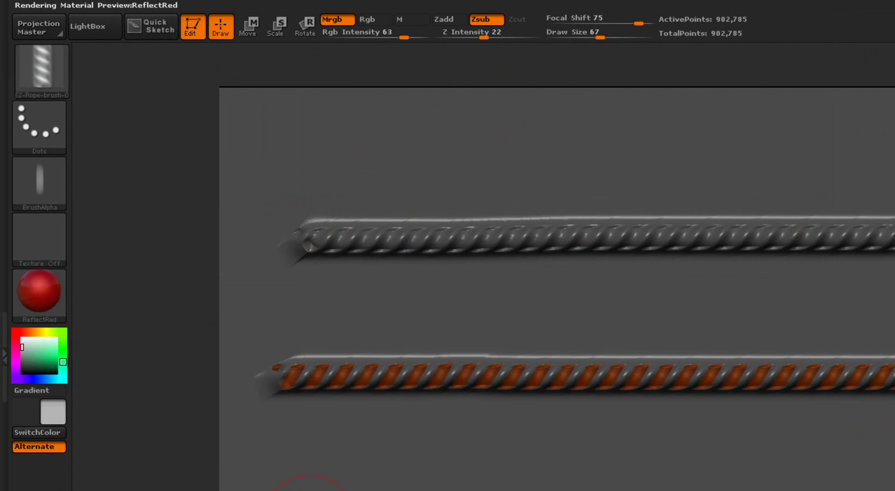
drag(301, 490, 714, 490)
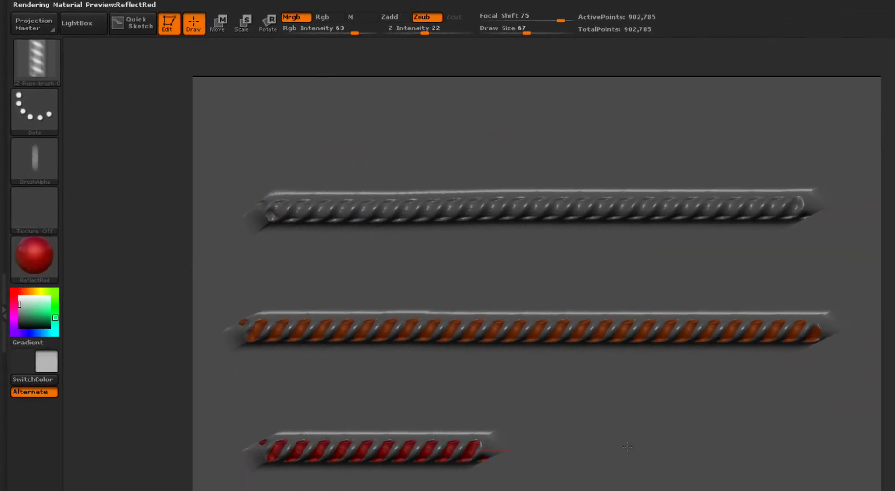
drag(628, 447, 847, 443)
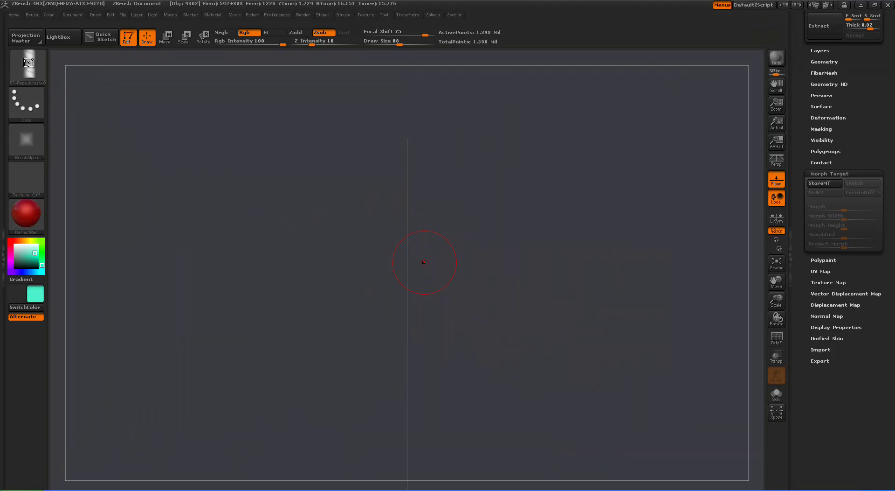
Open the Brush palette to pick the LAYER-Rope-brush-006 rope brush
click(31, 69)
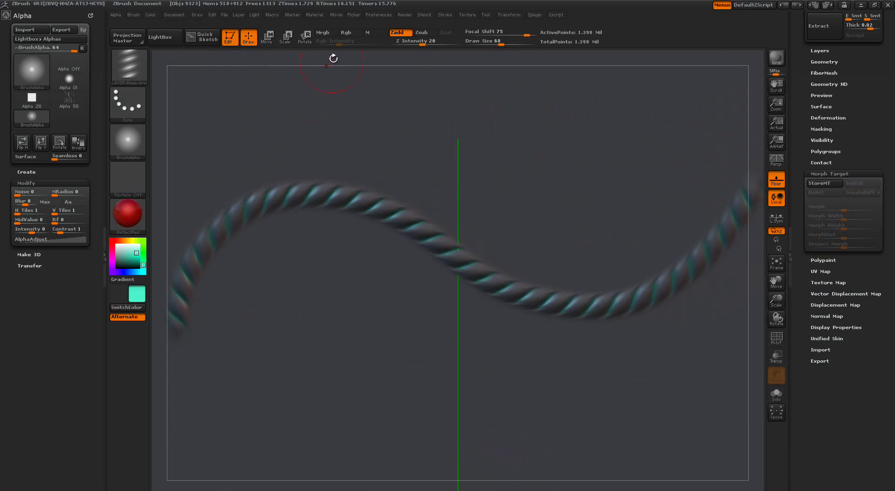
Enable Rgb and draw a straight teal rope stroke; try an inverted-alpha stroke, then undo it
click(346, 33)
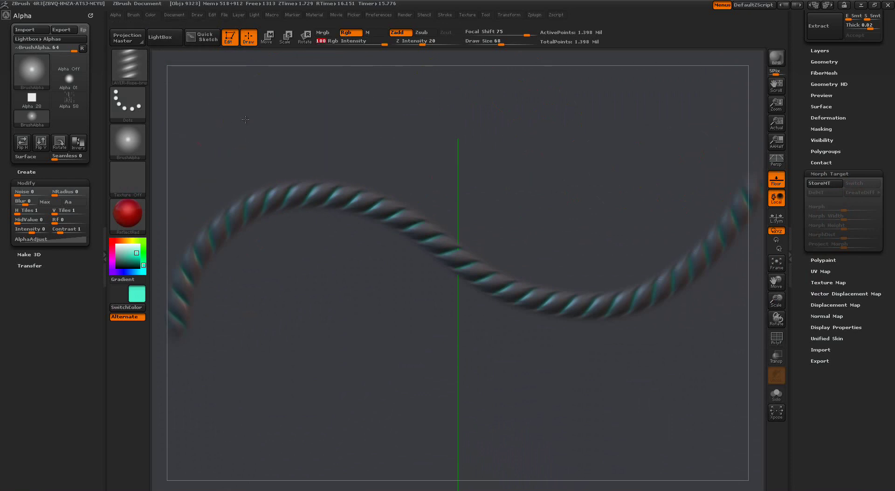
drag(245, 120, 648, 122)
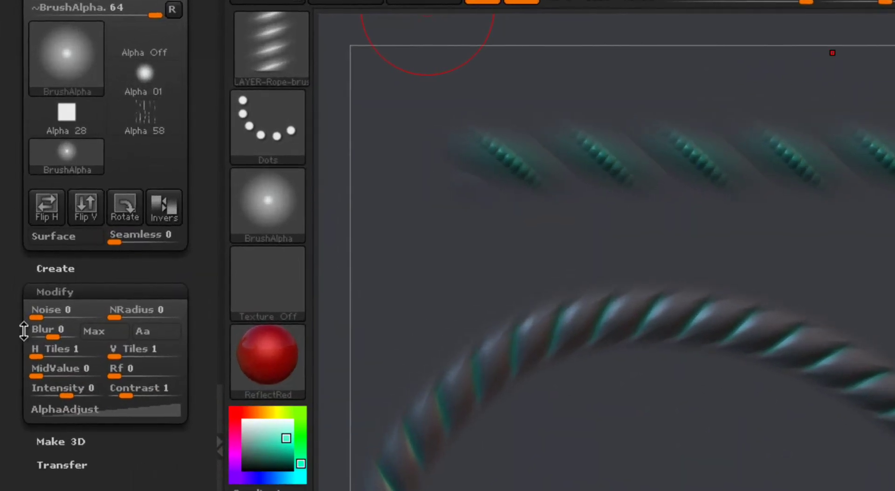
click(170, 218)
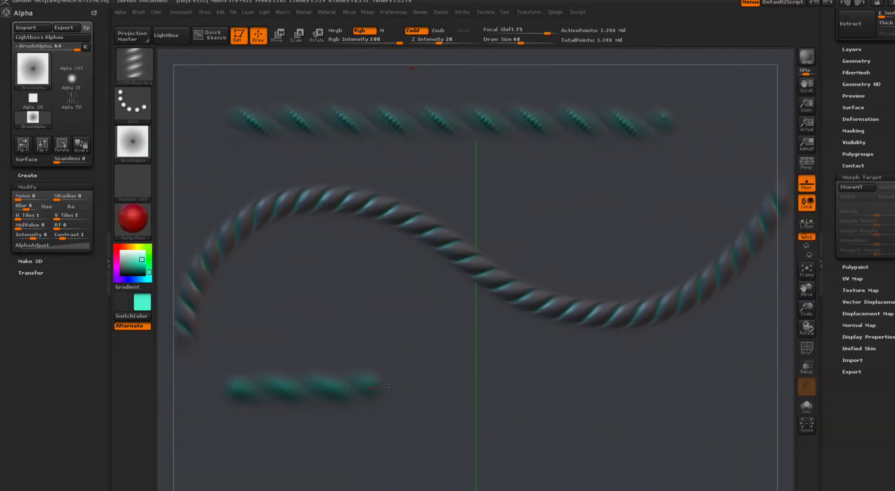
drag(390, 387, 473, 385)
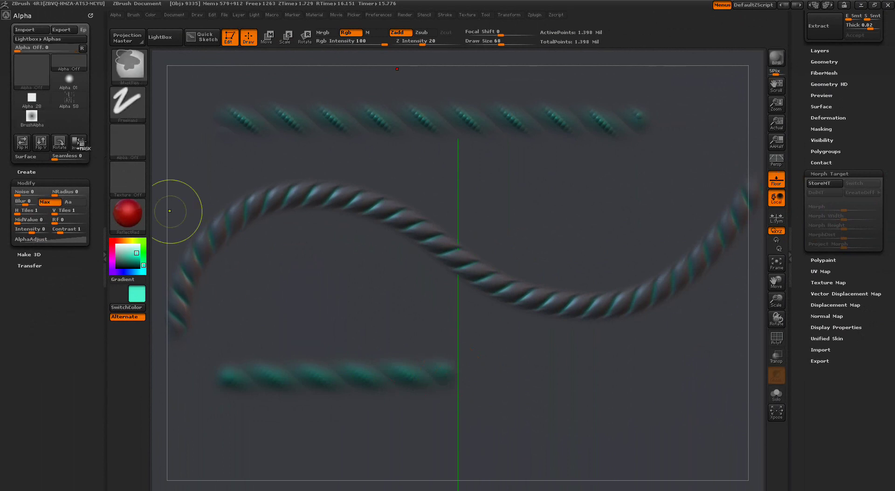
key(ctrl+z)
click(76, 144)
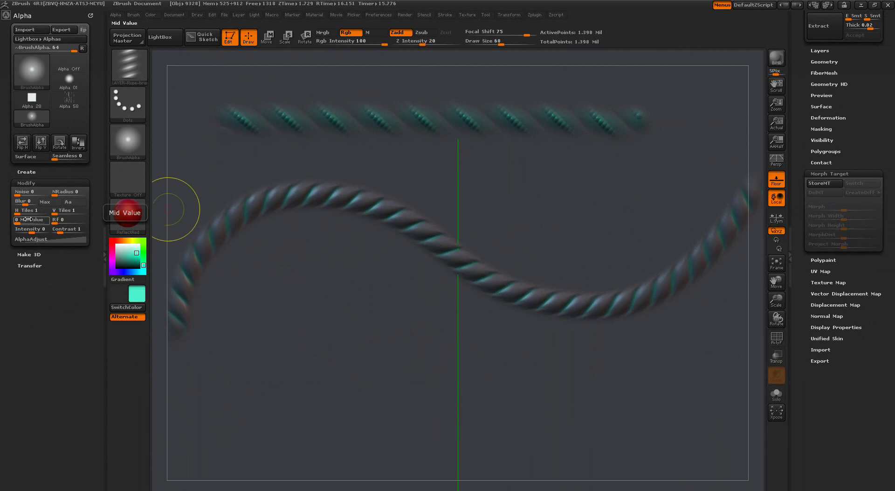
Set the alpha MidValue to 10, undo a bottom test stroke, and enlarge the Draw Size
drag(28, 220, 25, 218)
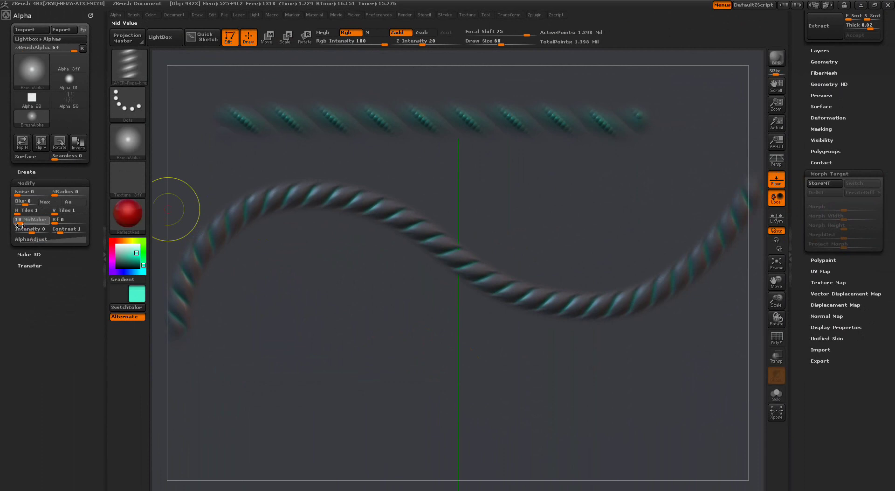
drag(227, 409, 676, 411)
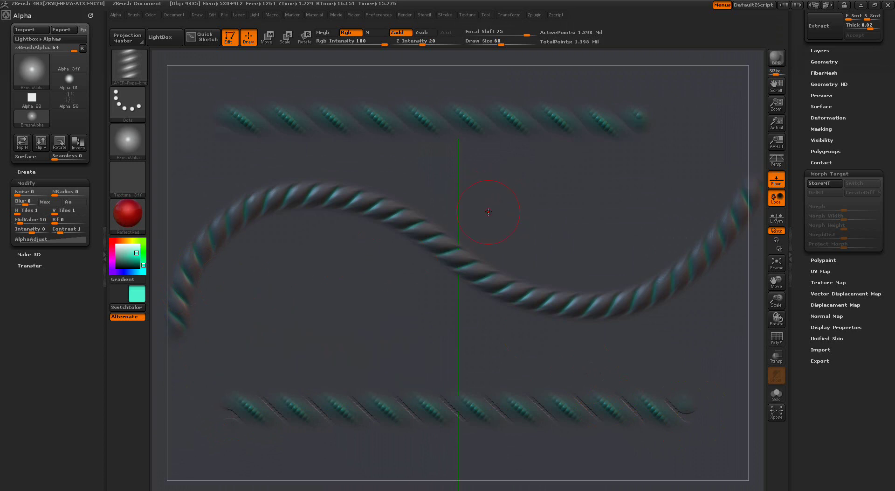
key(ctrl)
key(ctrl+z)
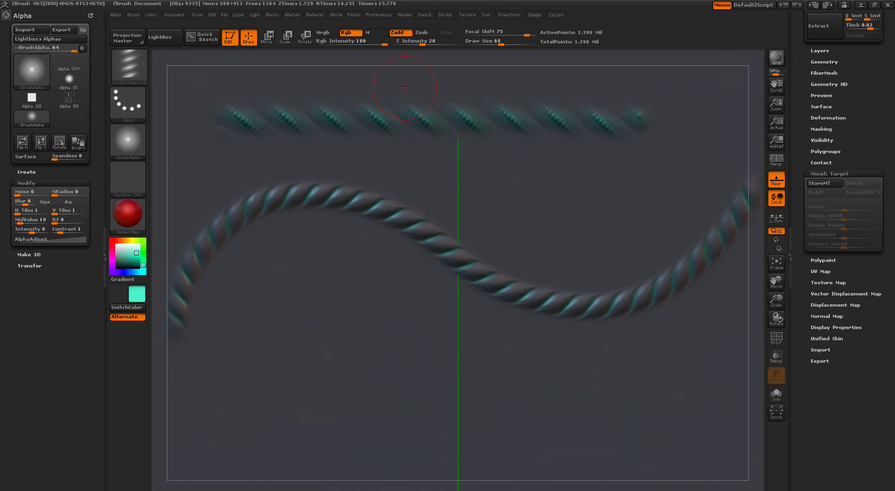
drag(499, 41, 515, 41)
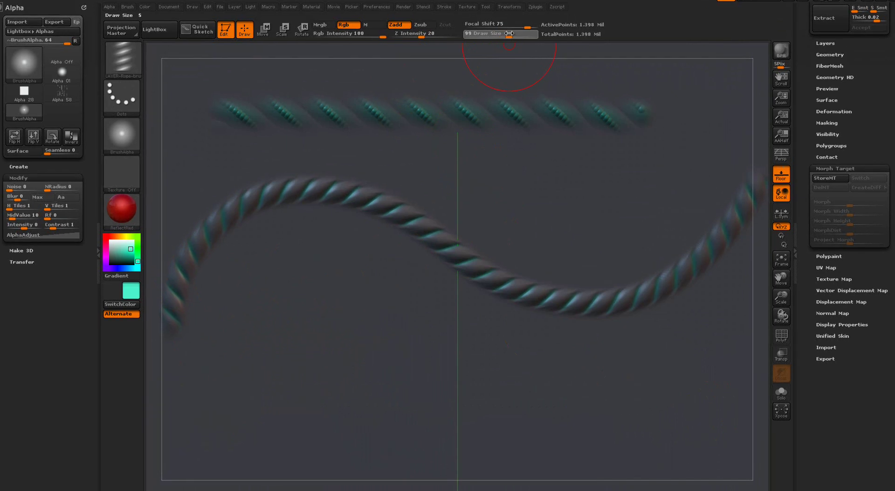